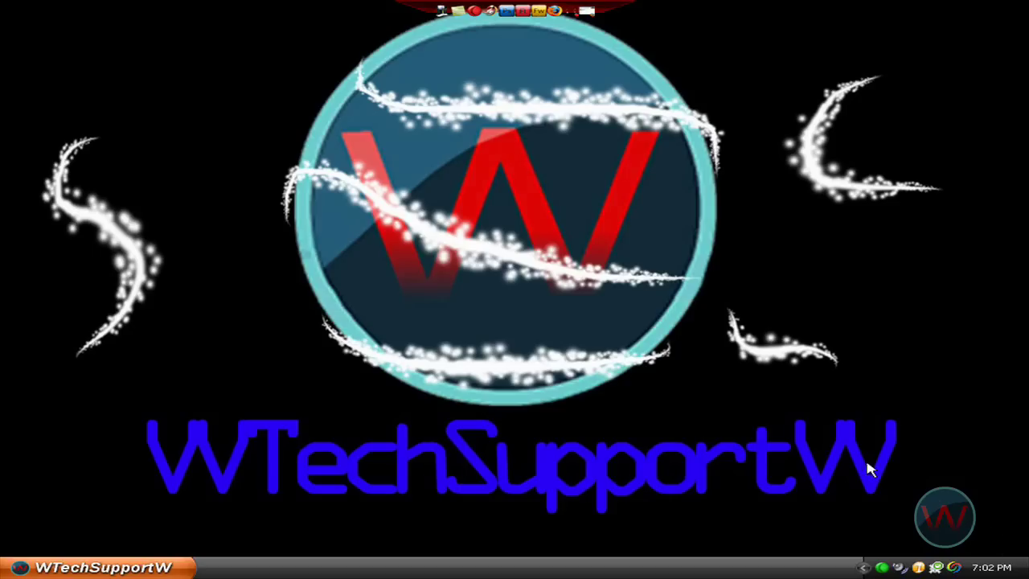
Step: Restore the Firefox window showing the YouTube comments page about the intro
left_click(593, 14)
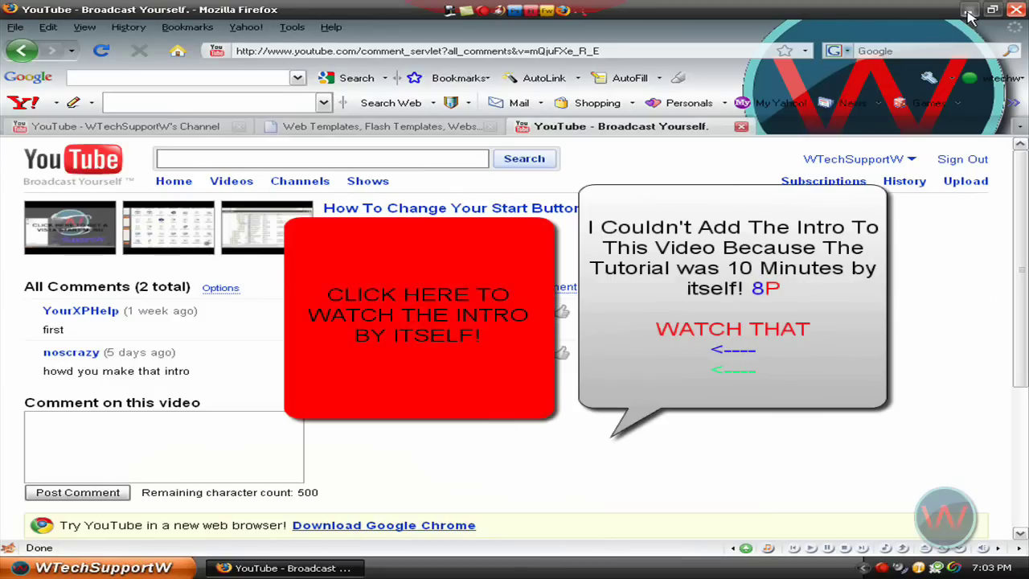
Step: On TemplateMonster, open Flash Intro Templates, go to results page 3, and scroll to Design Studio
left_click(393, 129)
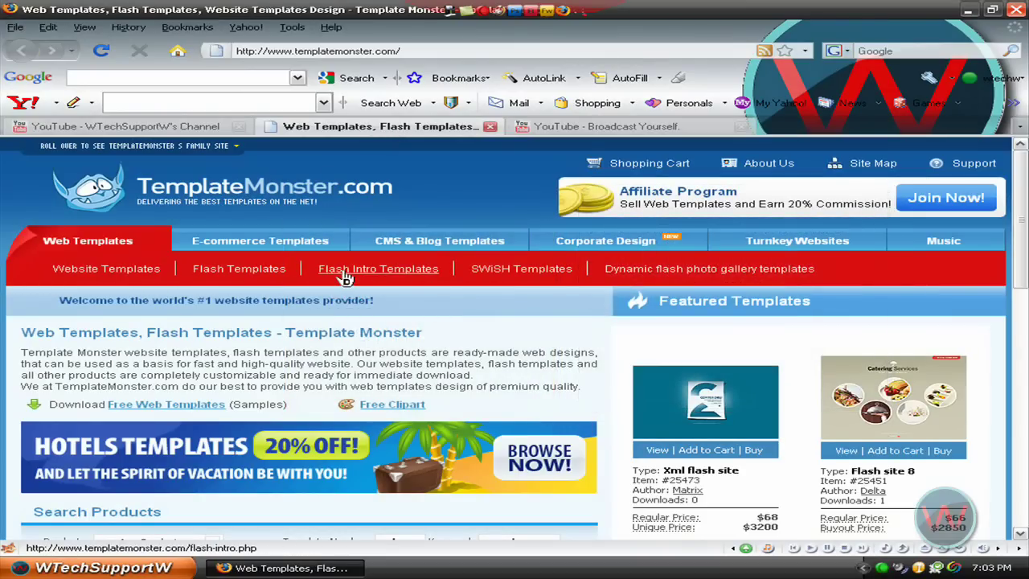
left_click(347, 277)
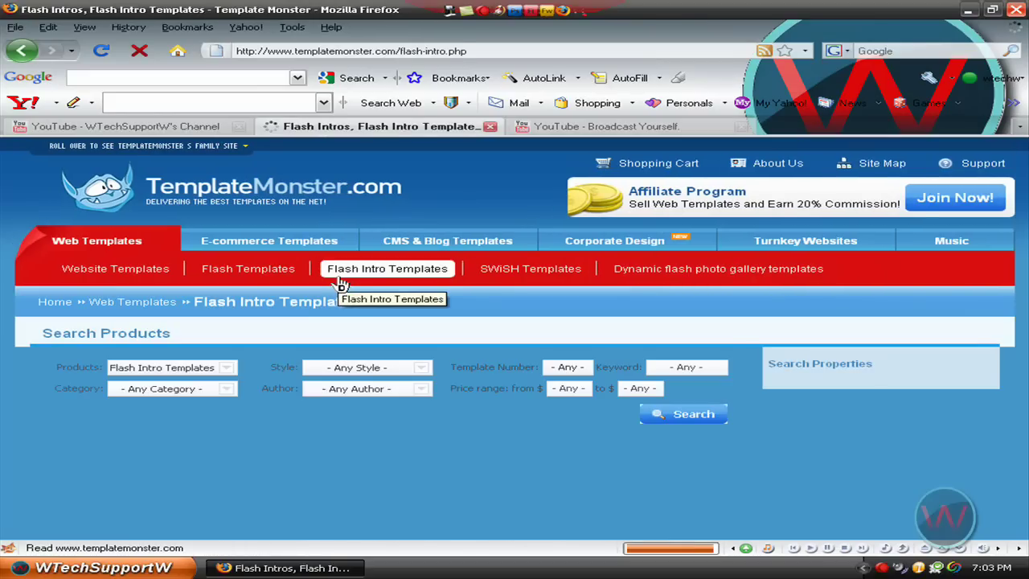
scroll(338, 337, "down", 4)
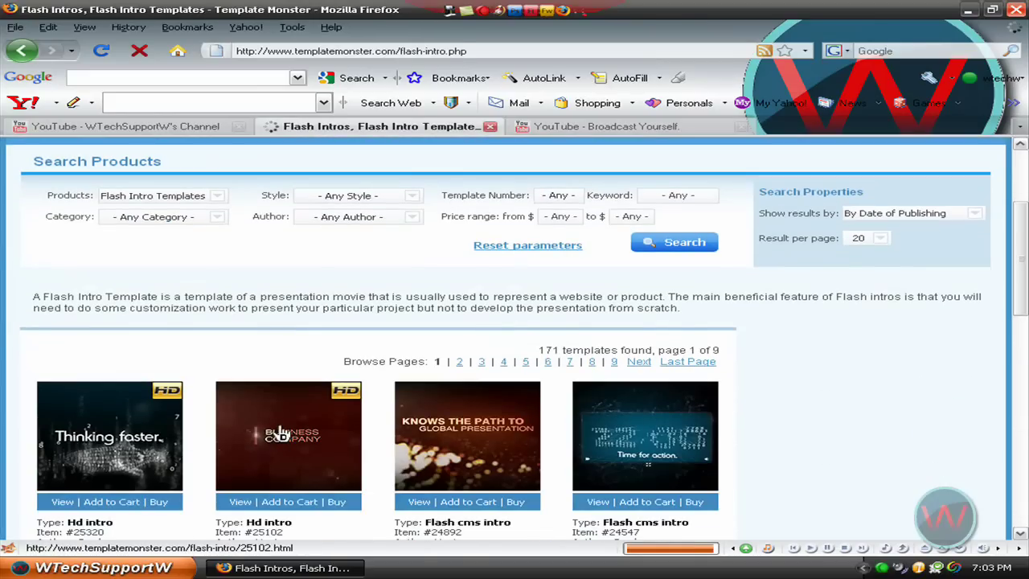
left_click(482, 374)
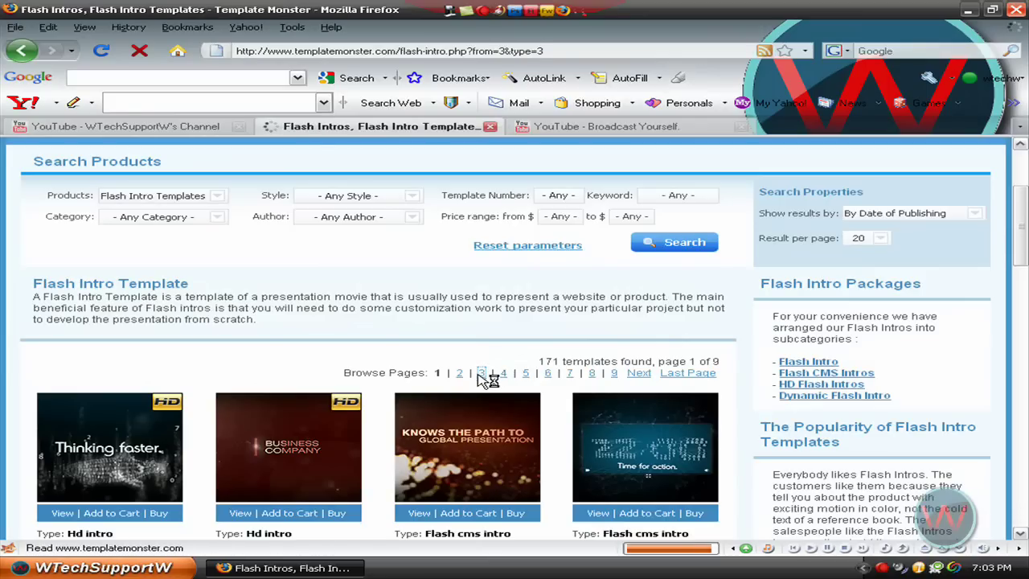
scroll(475, 401, "down", 3)
scroll(475, 401, "down", 1)
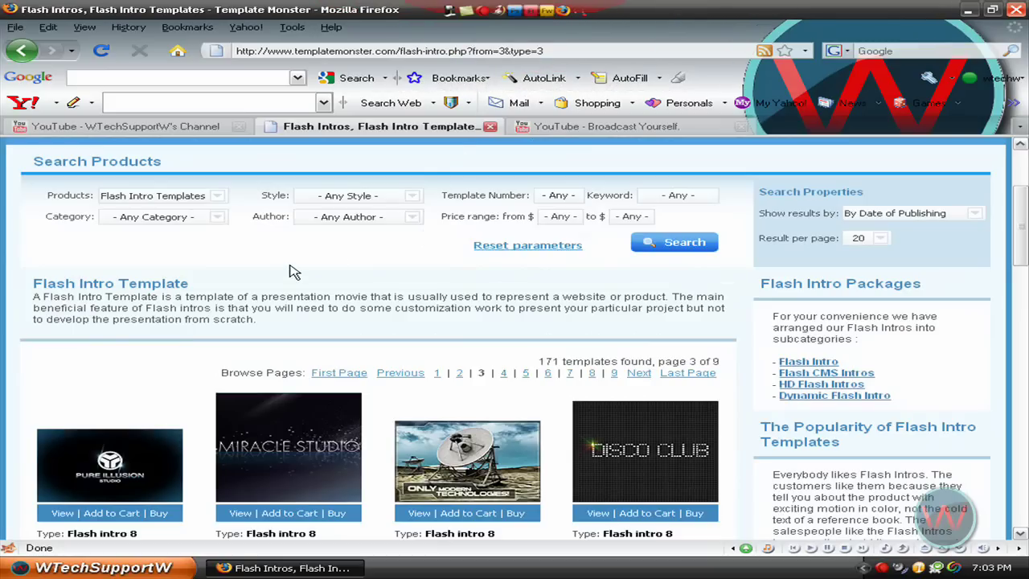
scroll(293, 271, "down", 1)
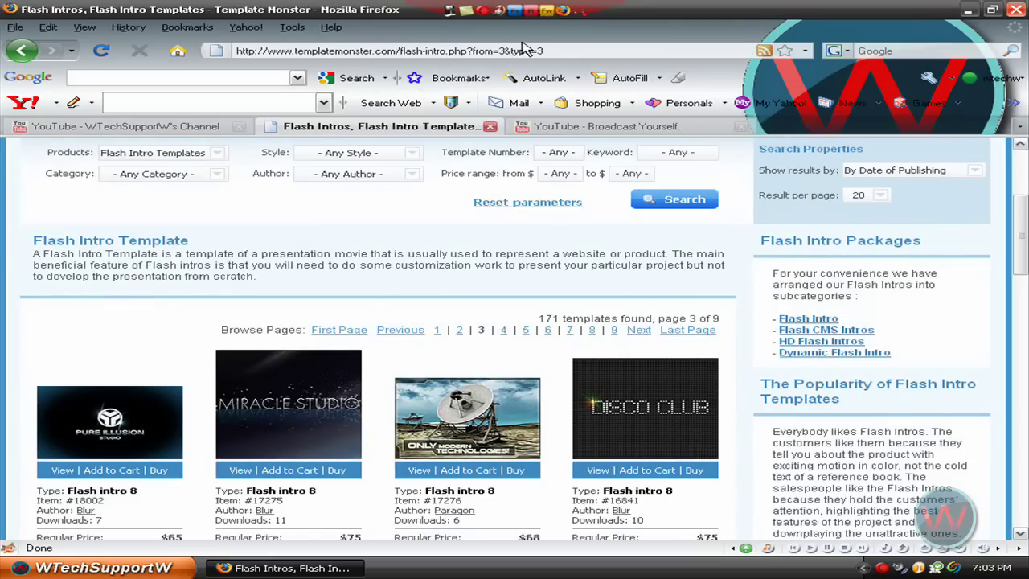
scroll(241, 277, "down", 5)
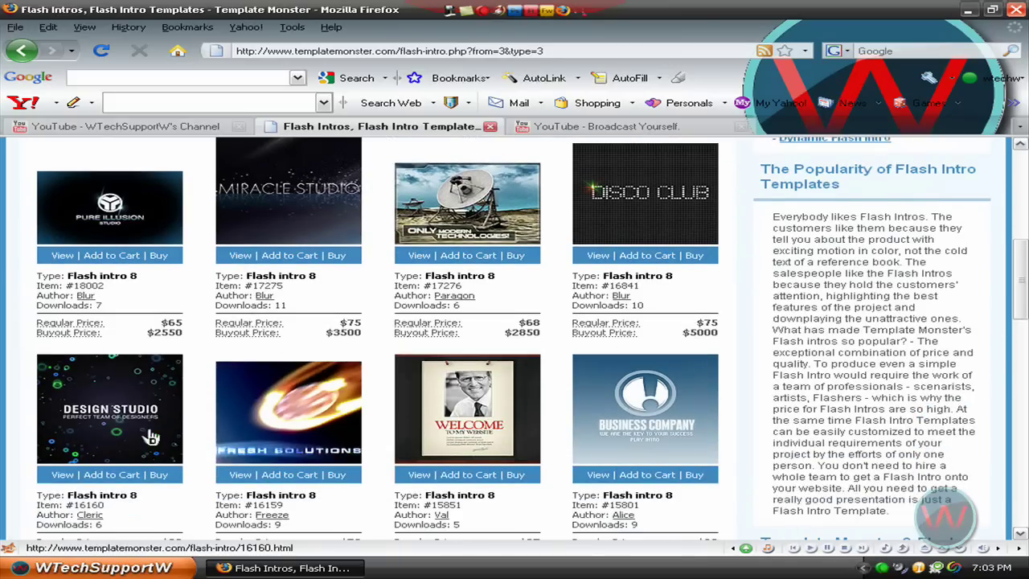
Step: Open the Design Studio template #16160 details page
left_click(63, 480)
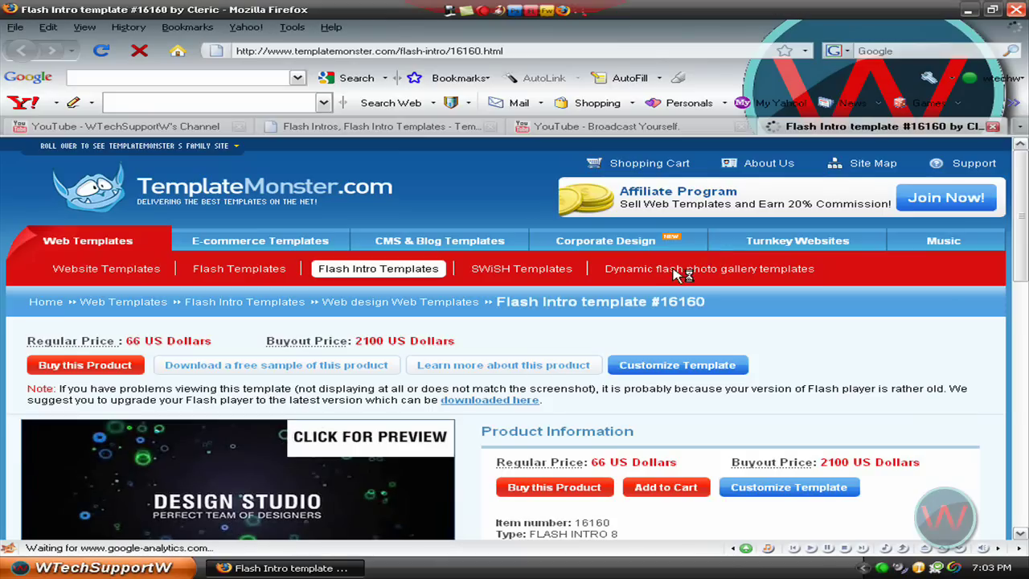
scroll(329, 442, "down", 3)
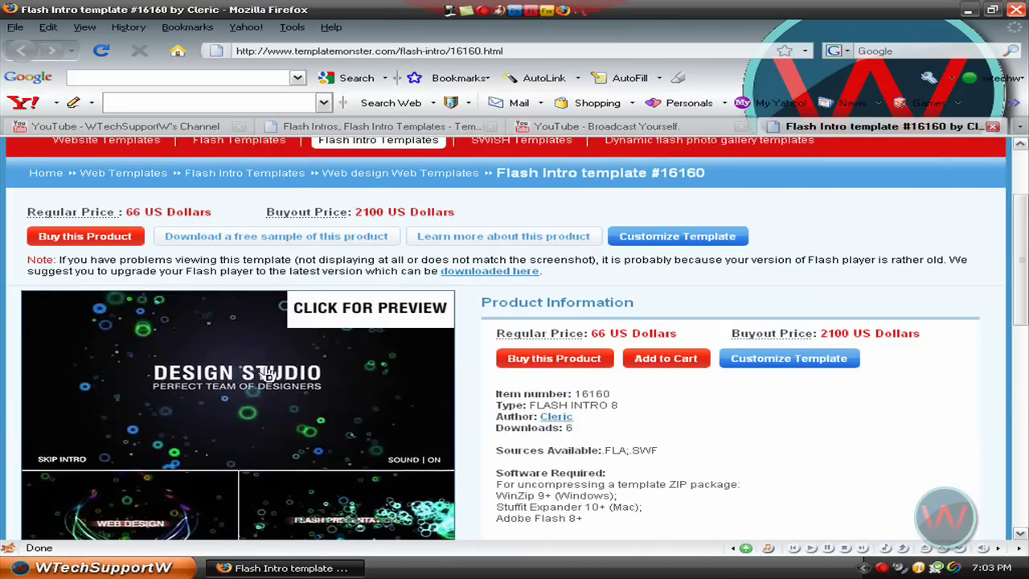
scroll(381, 322, "up", 3)
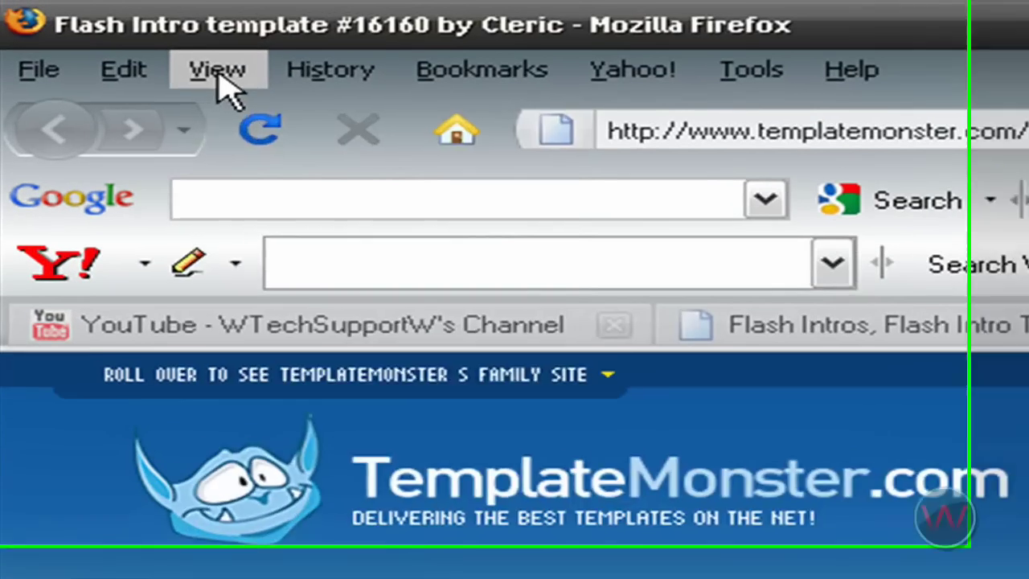
Step: View the page source and search it for 'mons'
left_click(81, 30)
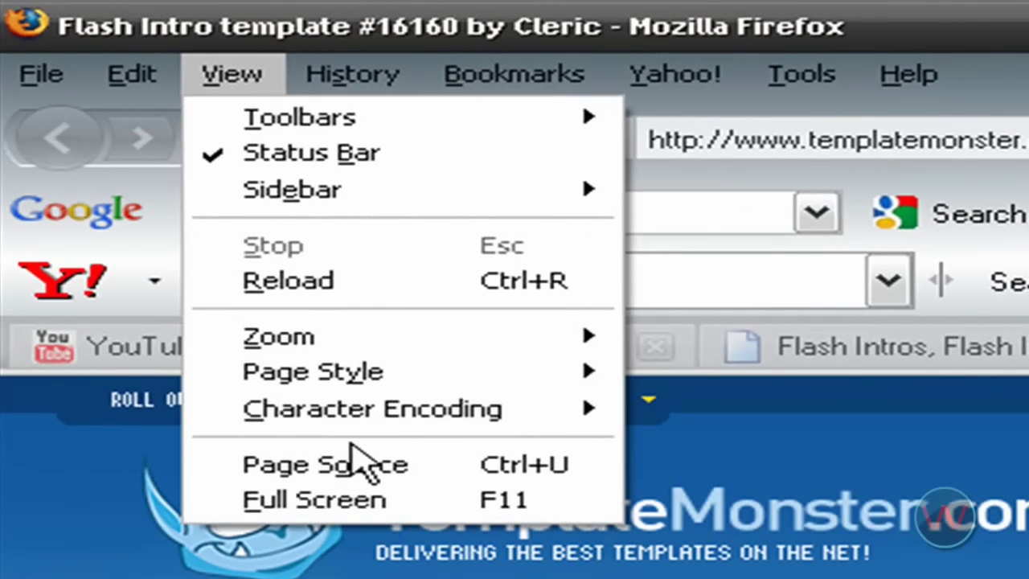
key("Escape")
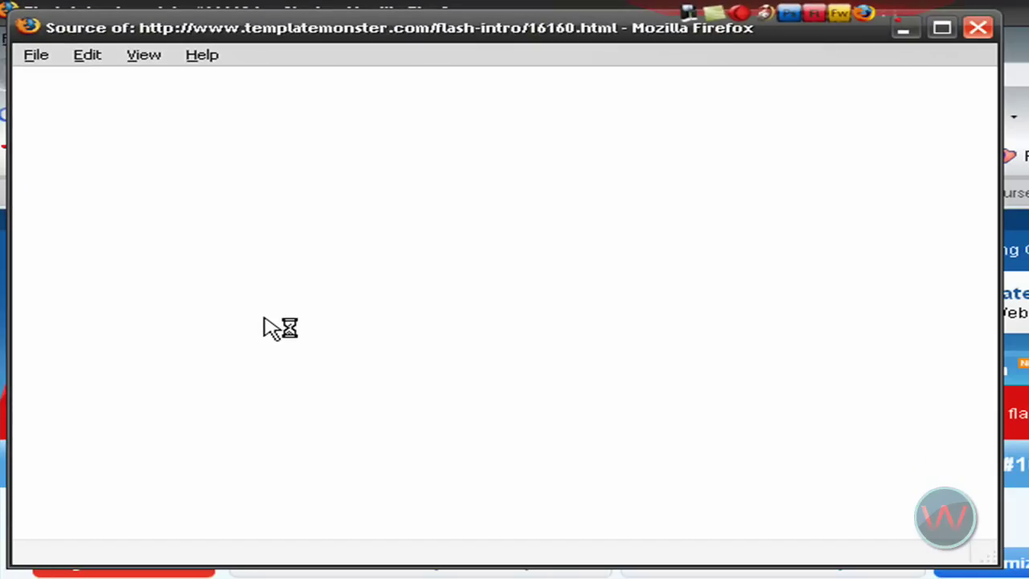
left_click(87, 54)
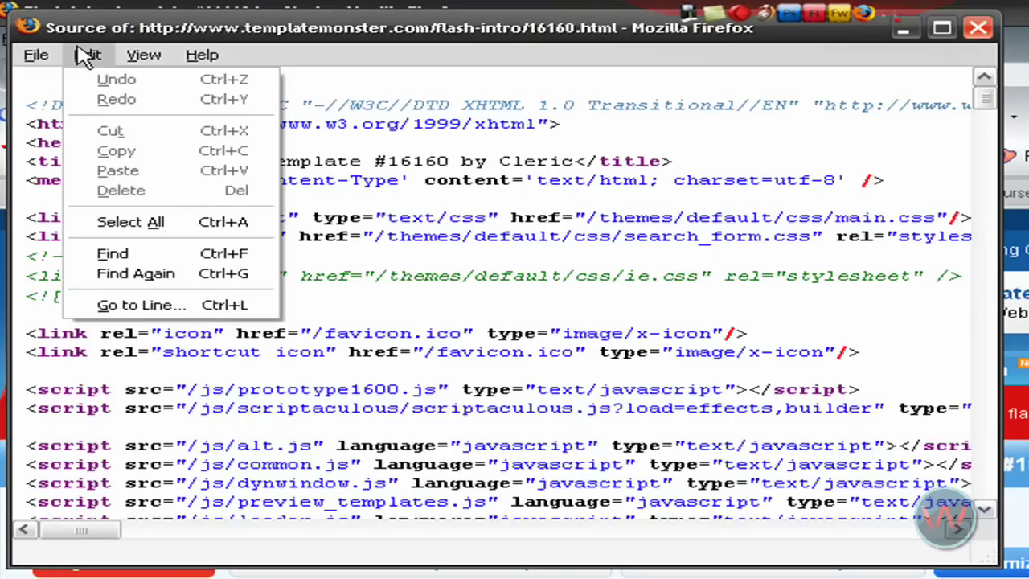
left_click(159, 257)
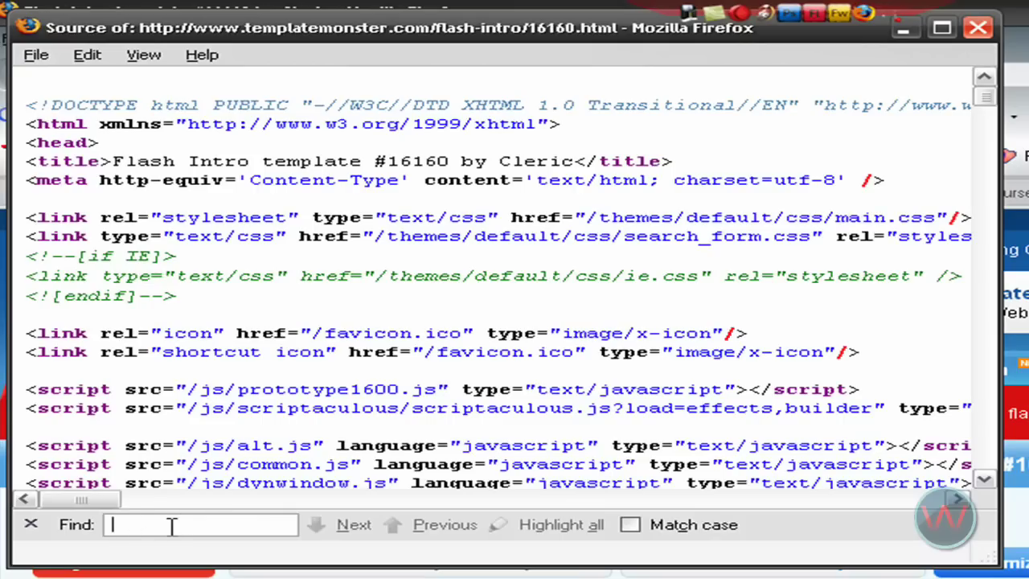
type("mon")
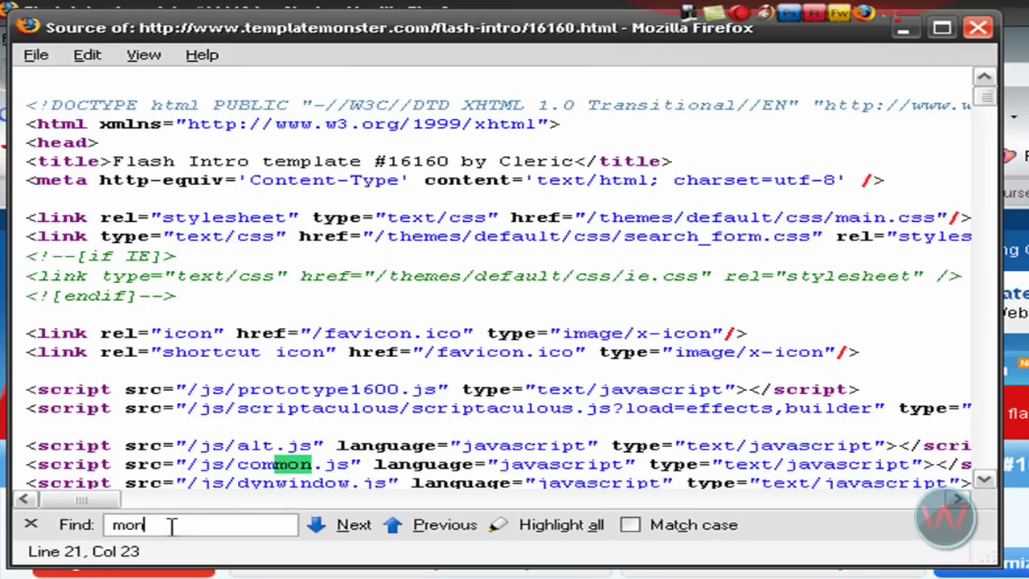
type("s")
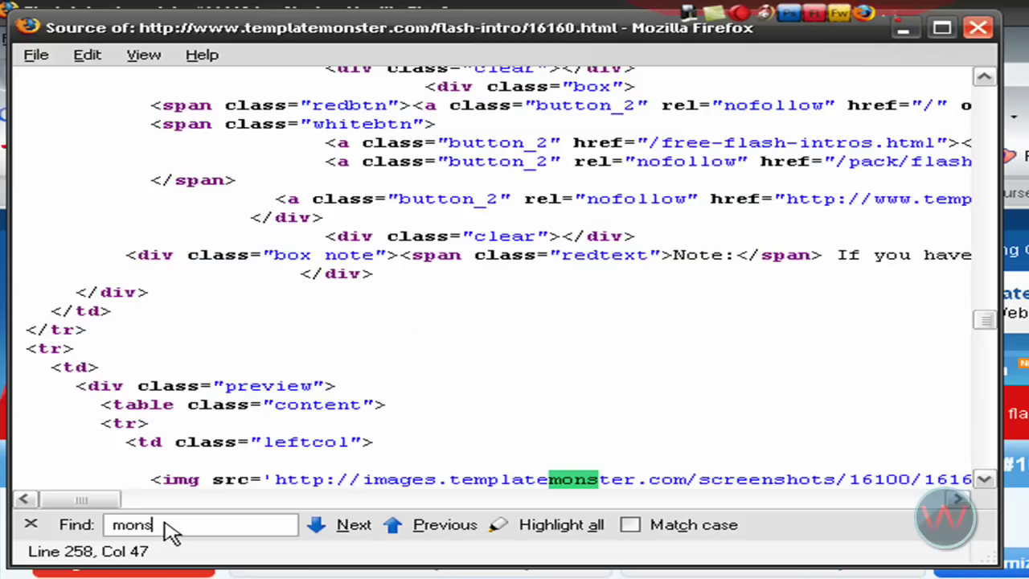
Step: Select and copy the screenshots URL from the source, then close the source window
left_click_drag(110, 515, 252, 514)
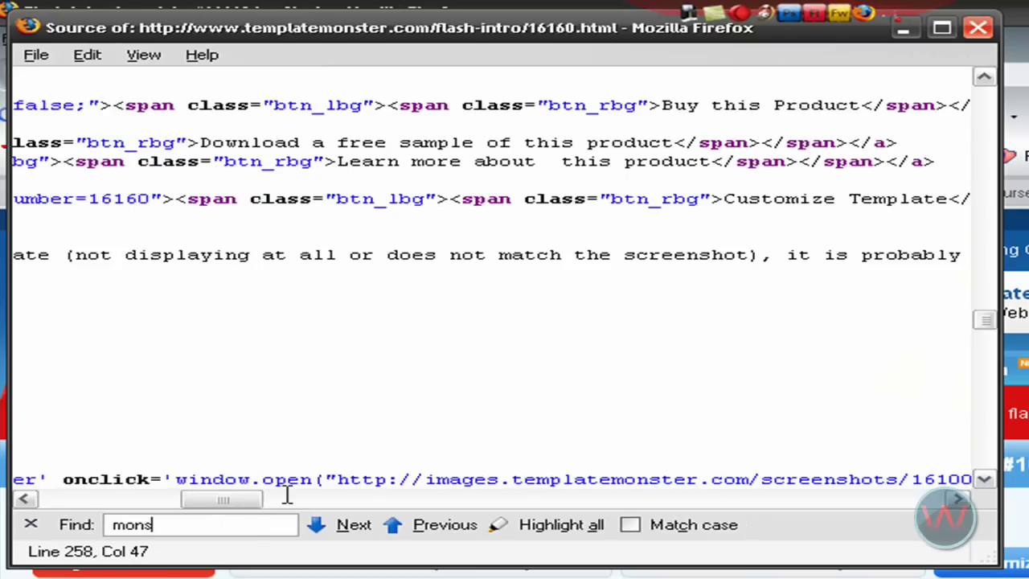
left_click(338, 479)
left_click_drag(348, 479, 424, 479)
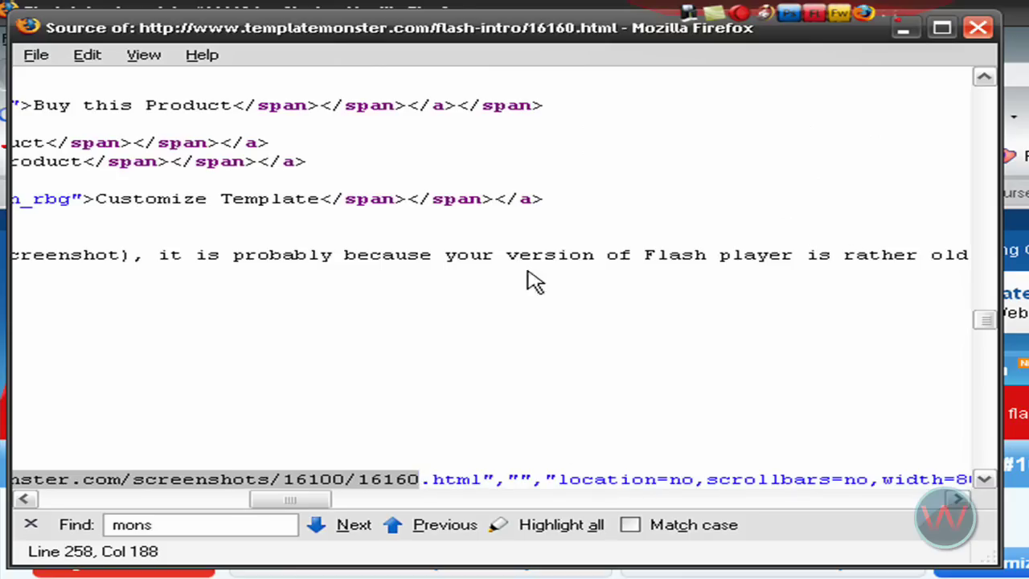
right_click(343, 480)
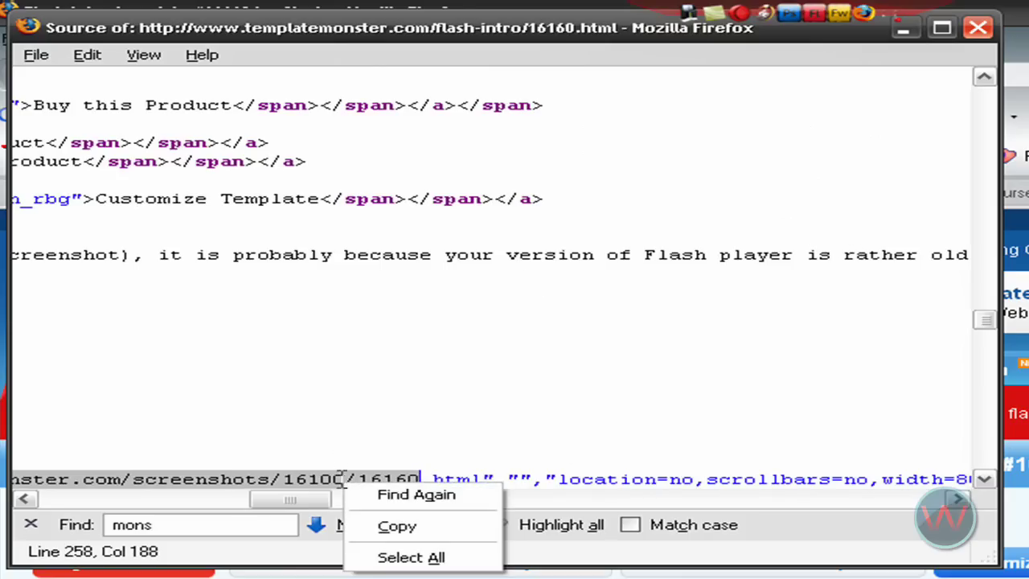
left_click(413, 536)
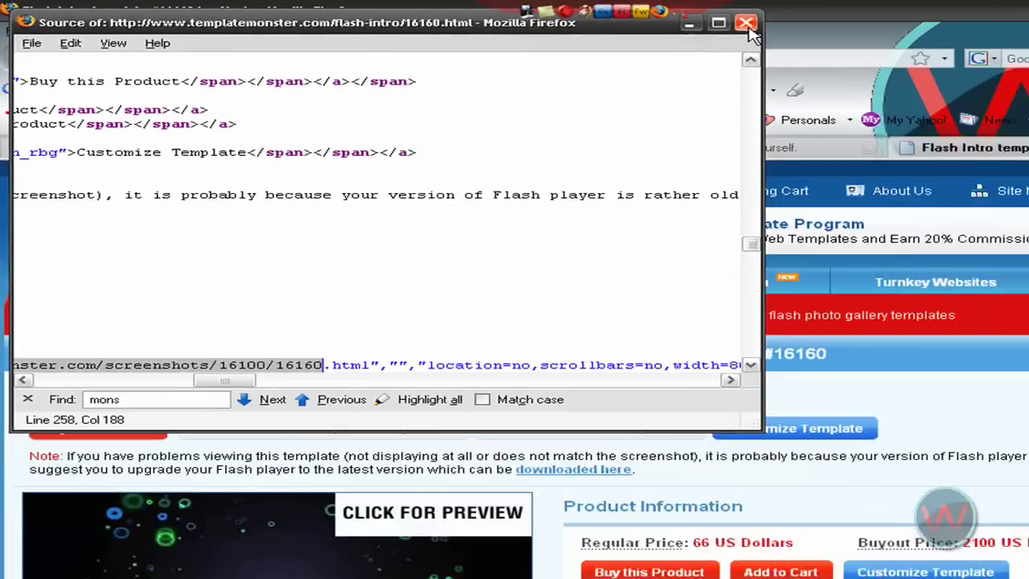
left_click(977, 27)
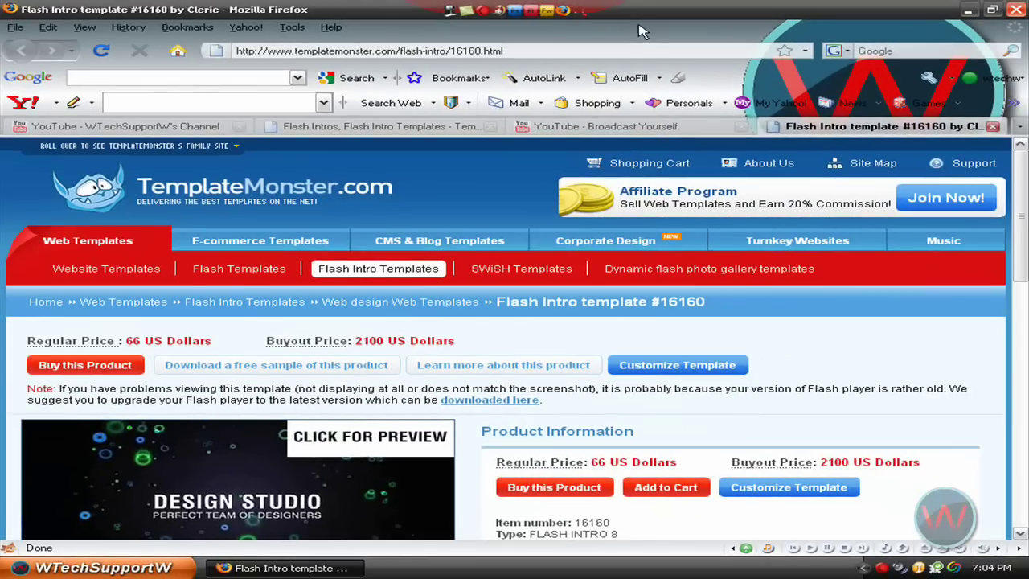
Step: Close the template and YouTube tabs and load the pasted screenshots URL plus 'swf' in a new tab
left_click(993, 126)
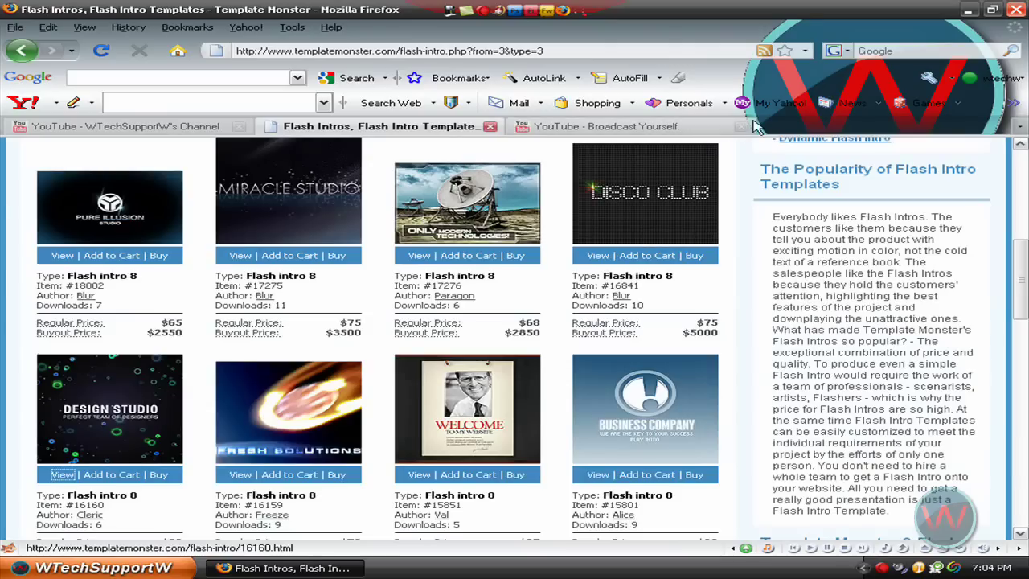
left_click(741, 128)
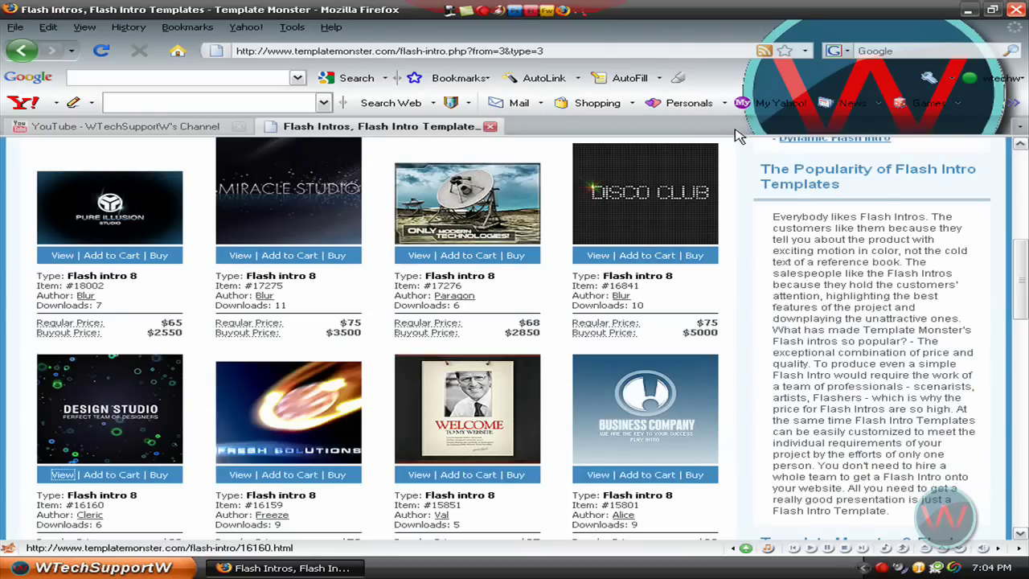
double_click(588, 127)
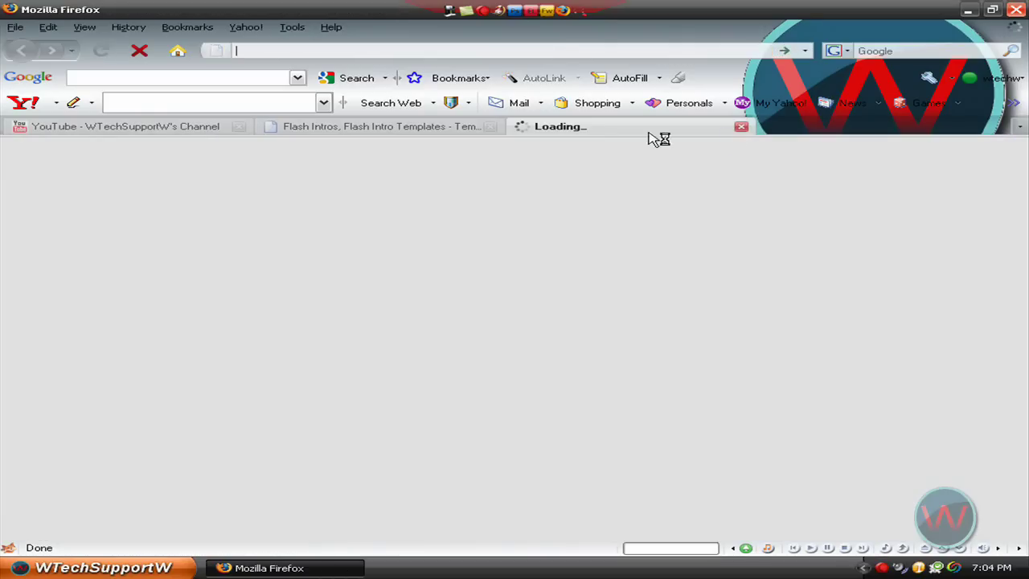
right_click(441, 51)
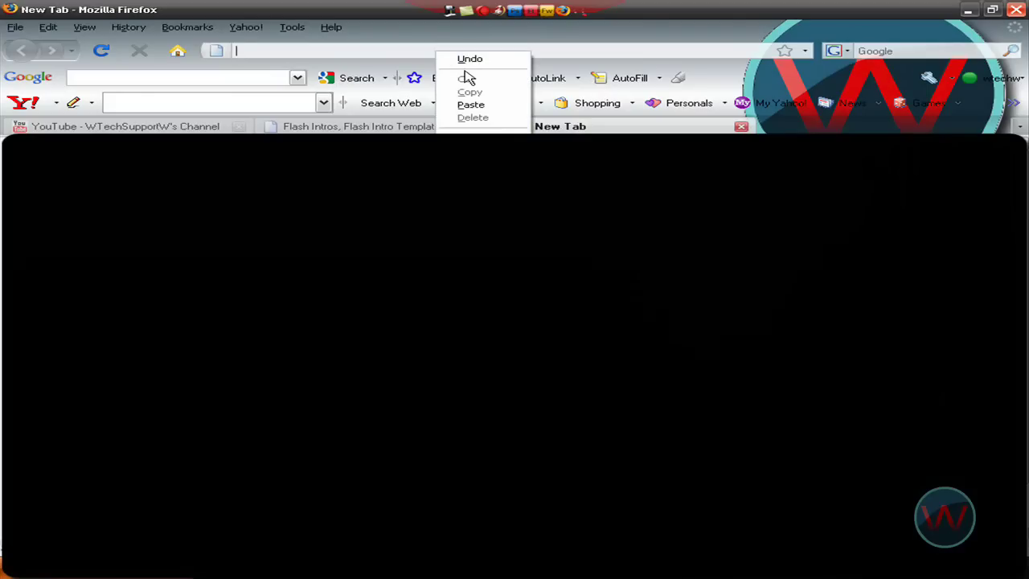
left_click(473, 106)
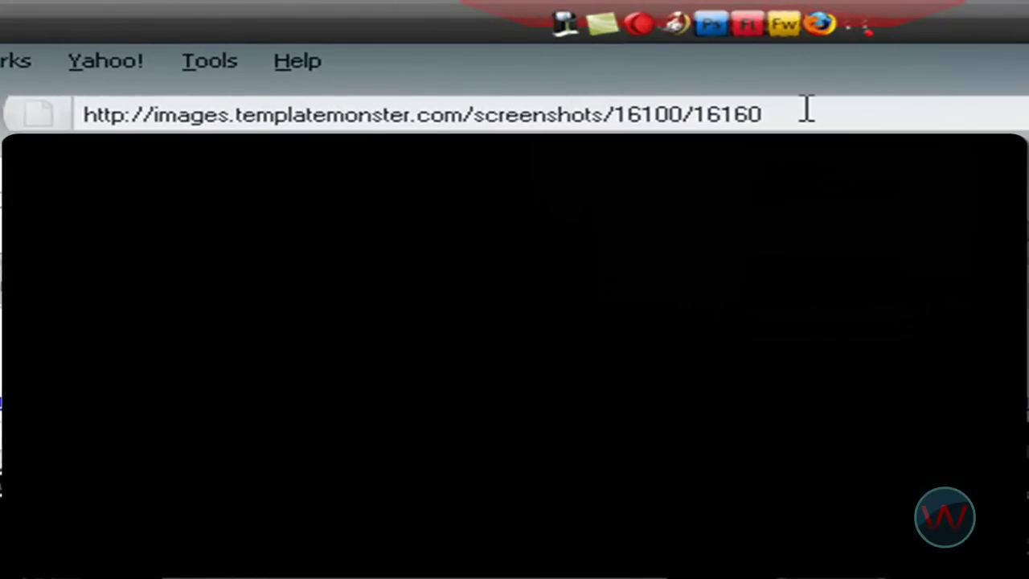
type("swf")
key("Return")
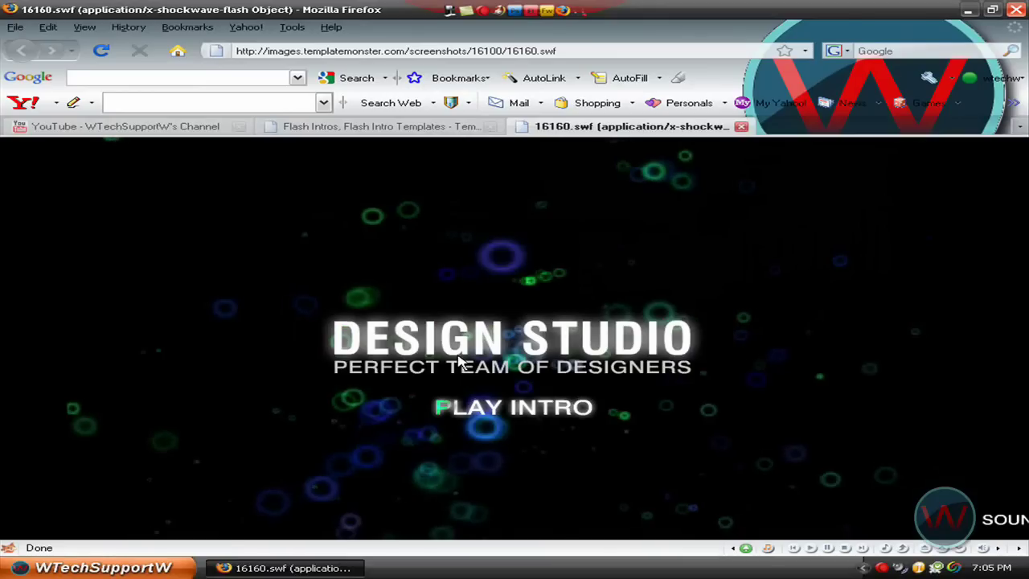
Step: Save the playing movie to the Desktop as intro.swf with Save Page As
left_click(16, 27)
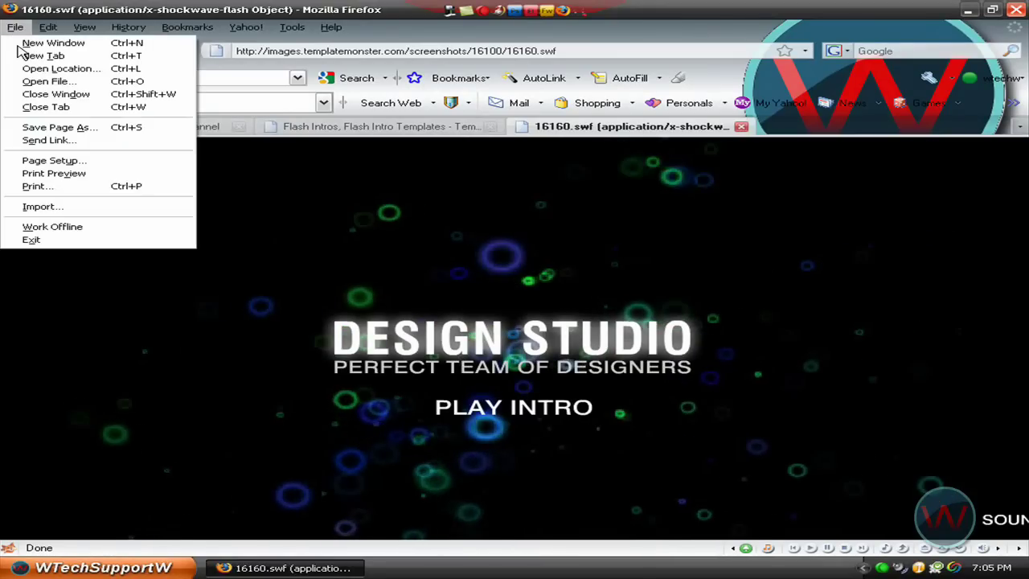
left_click(48, 133)
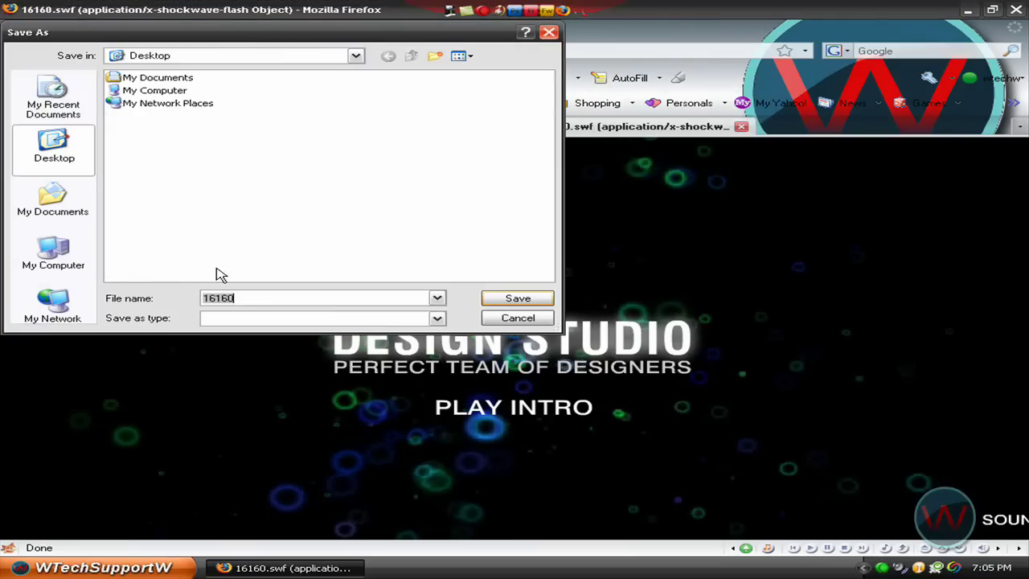
double_click(259, 297)
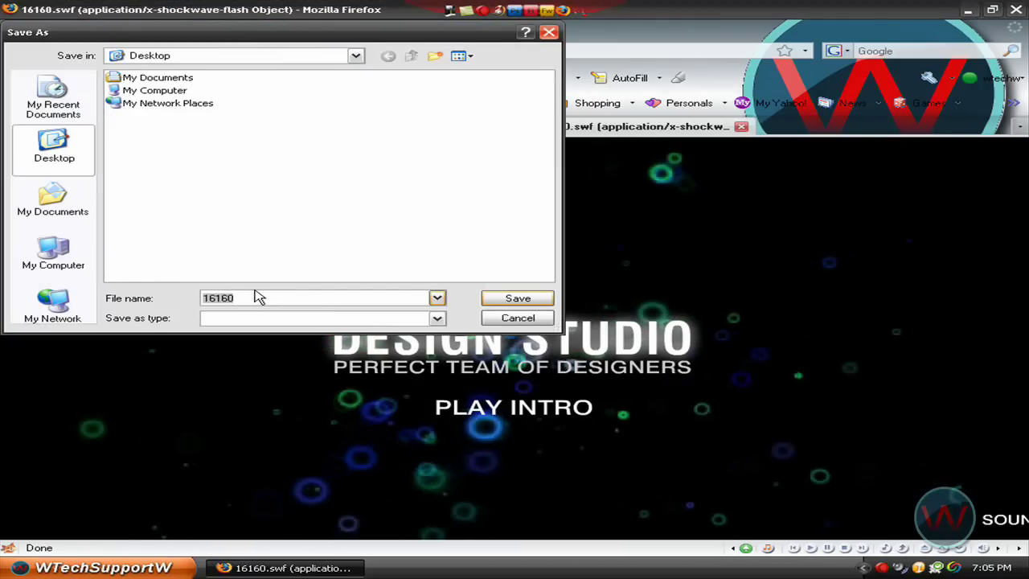
key("BackSpace")
type("insro")
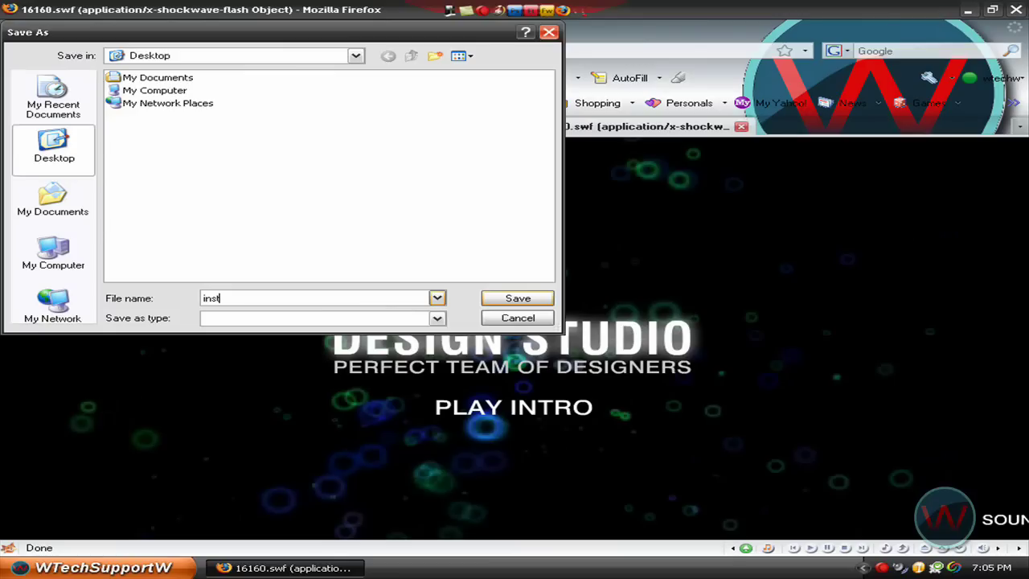
key("Left")
key("Left")
key("BackSpace")
type("tro")
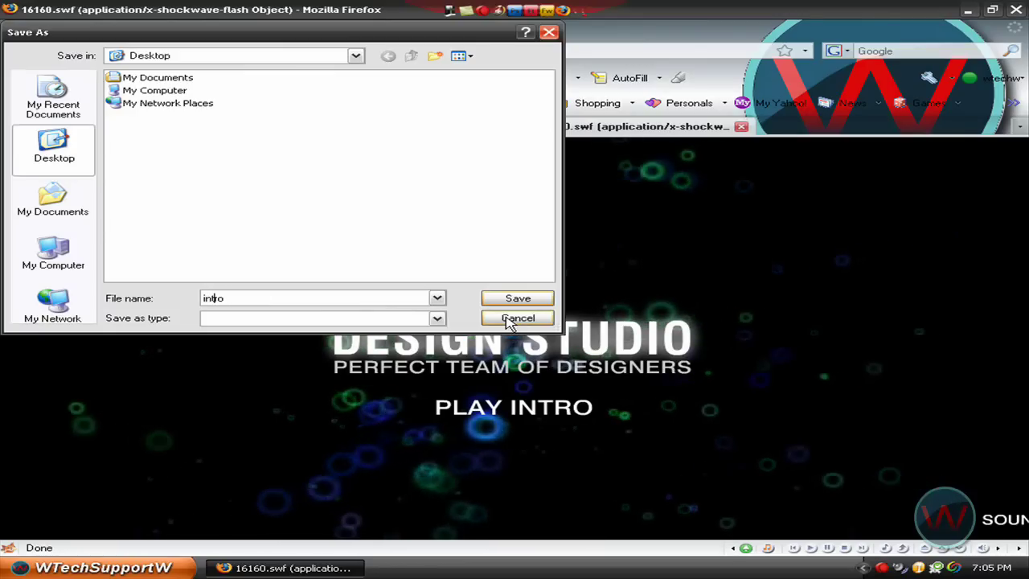
type(".swf")
key("Return")
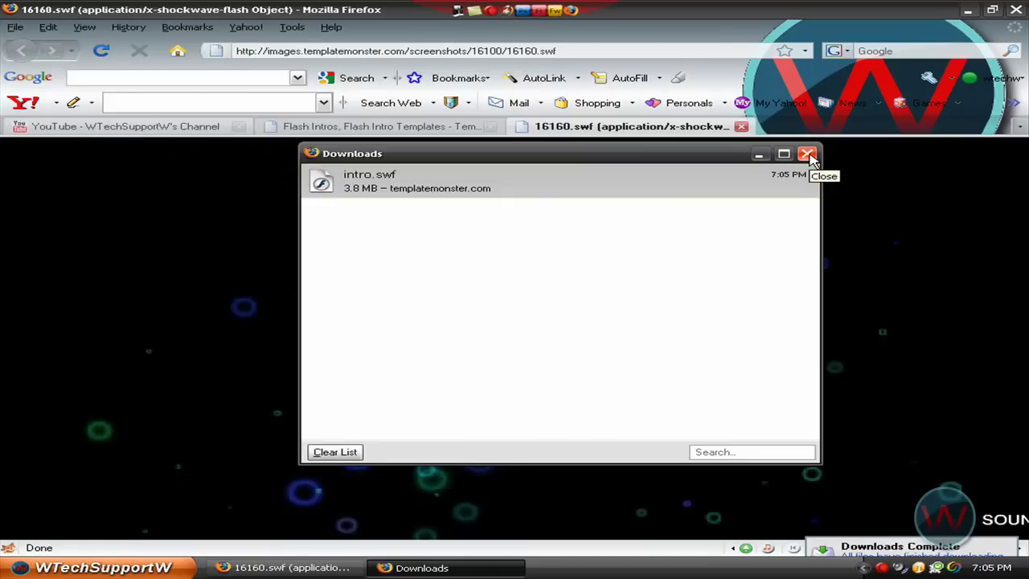
Step: Close the Downloads list and quit Firefox without saving the tabs
left_click(808, 156)
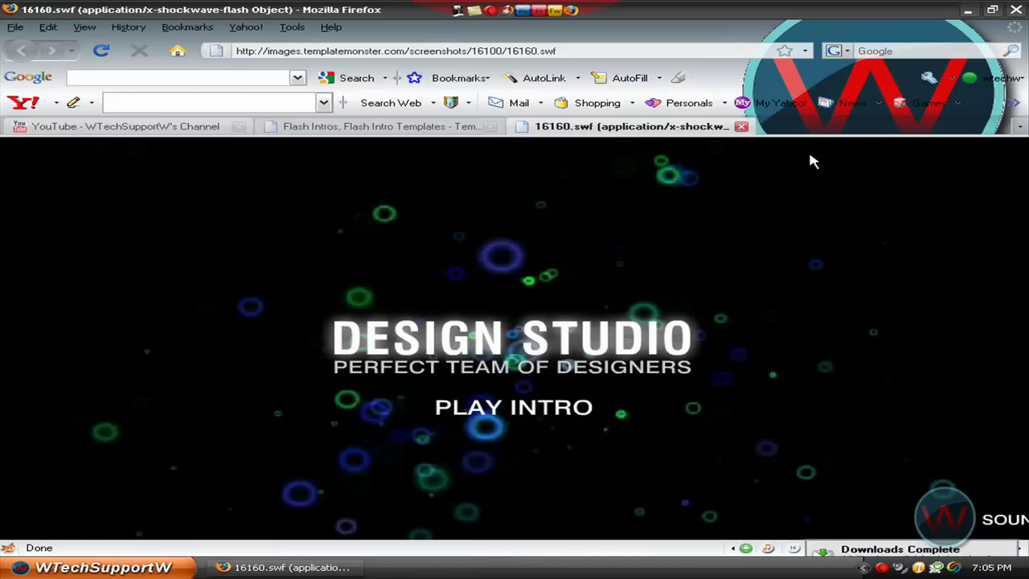
left_click(187, 128)
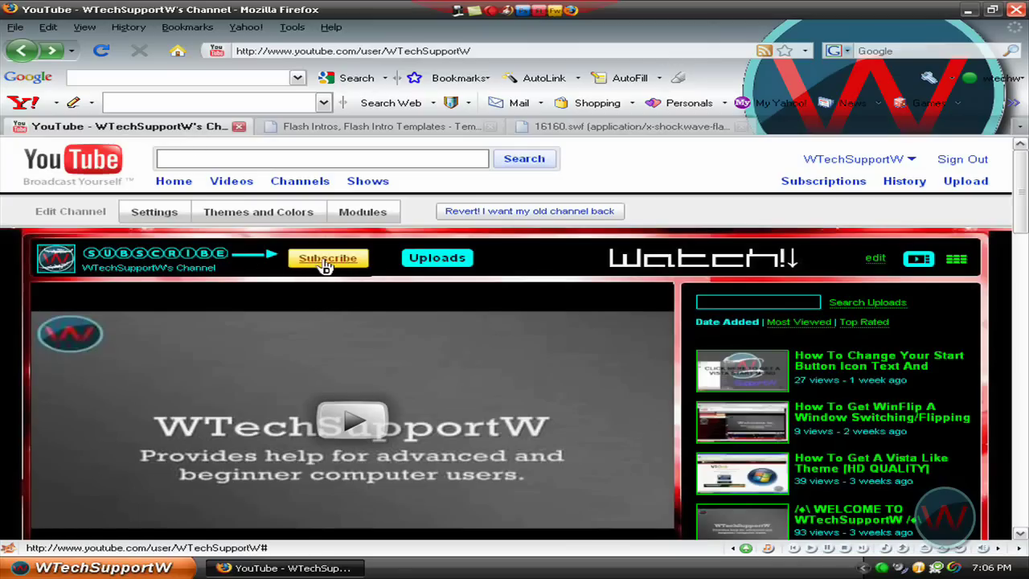
left_click(1018, 11)
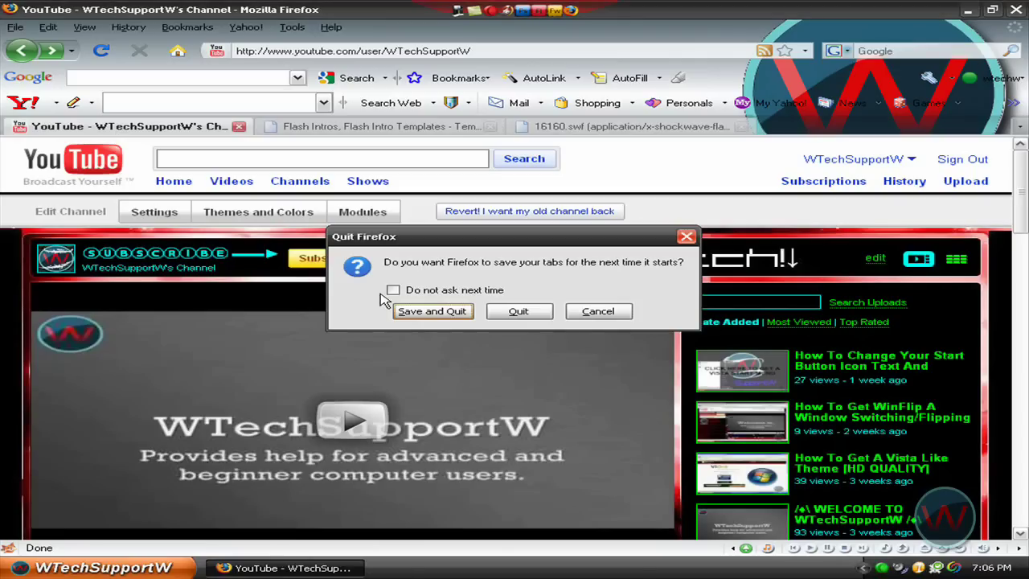
left_click(515, 314)
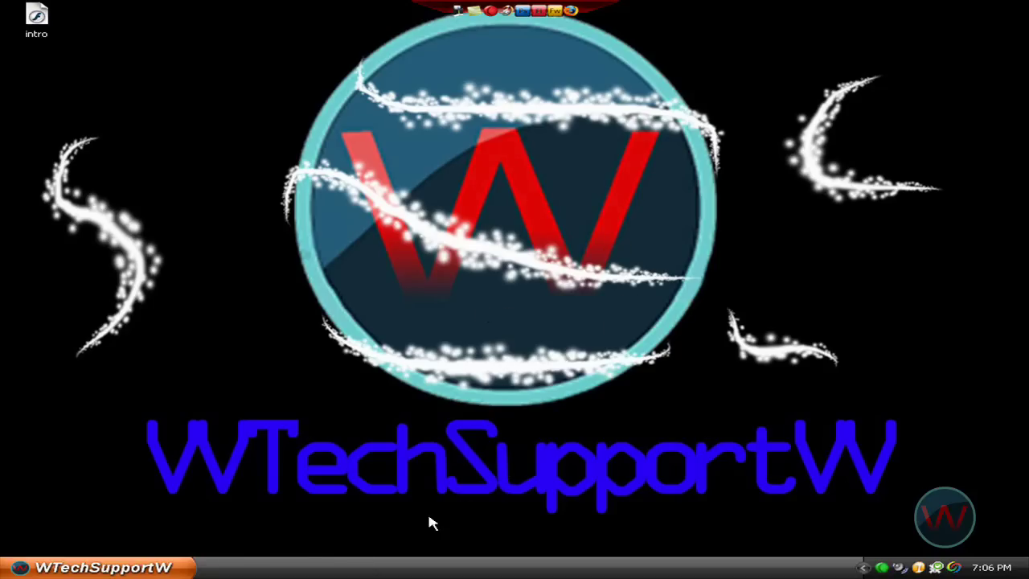
left_click(178, 567)
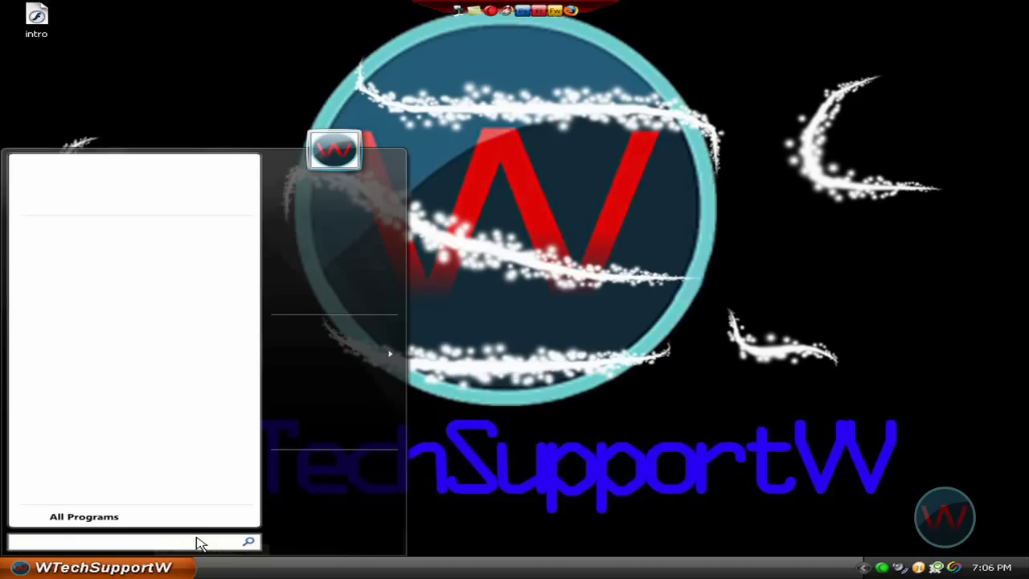
Step: Search the Start menu for 'swf' and launch Sothink SWF Decompiler
type("s")
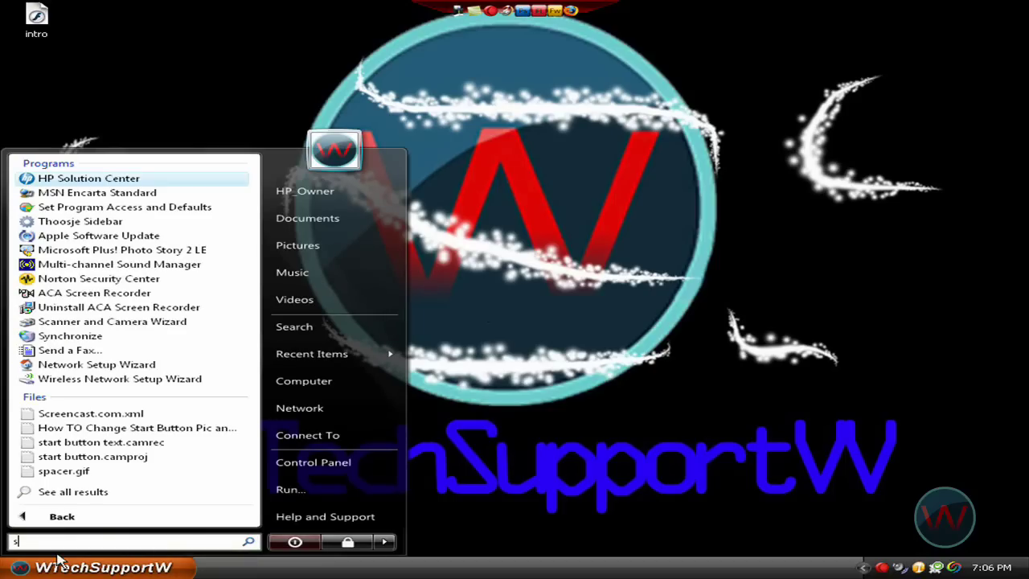
type("wf")
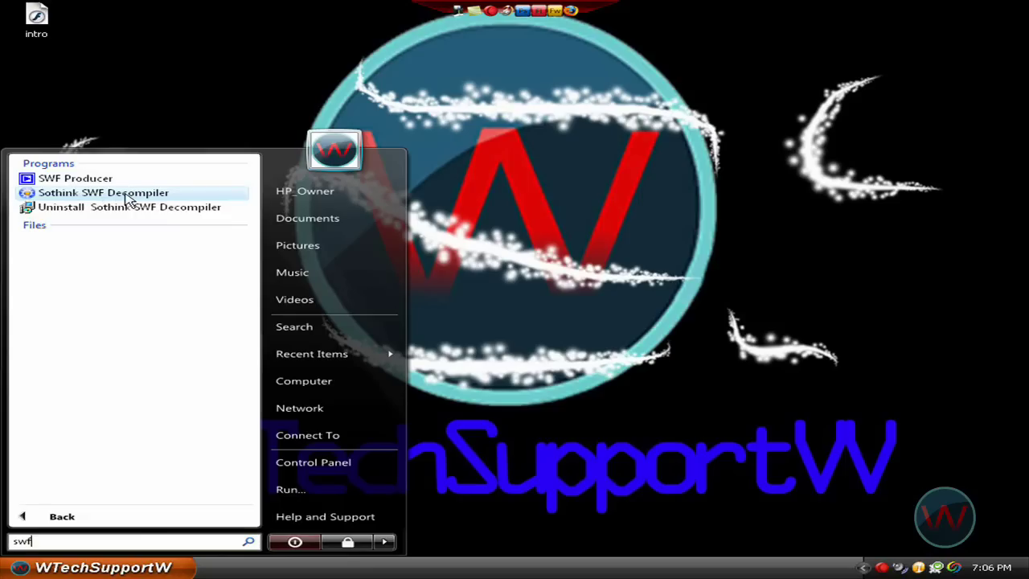
left_click(126, 199)
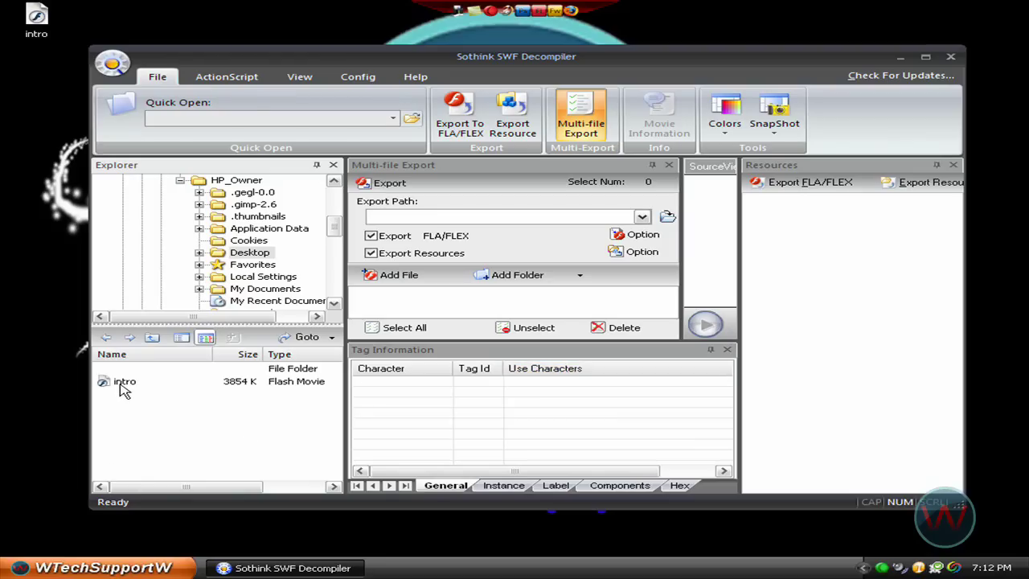
Step: Enable Export Resources and add the Desktop's intro.swf, ticked, to the Multi-file Export list
left_click(371, 253)
left_click_drag(333, 218, 333, 196)
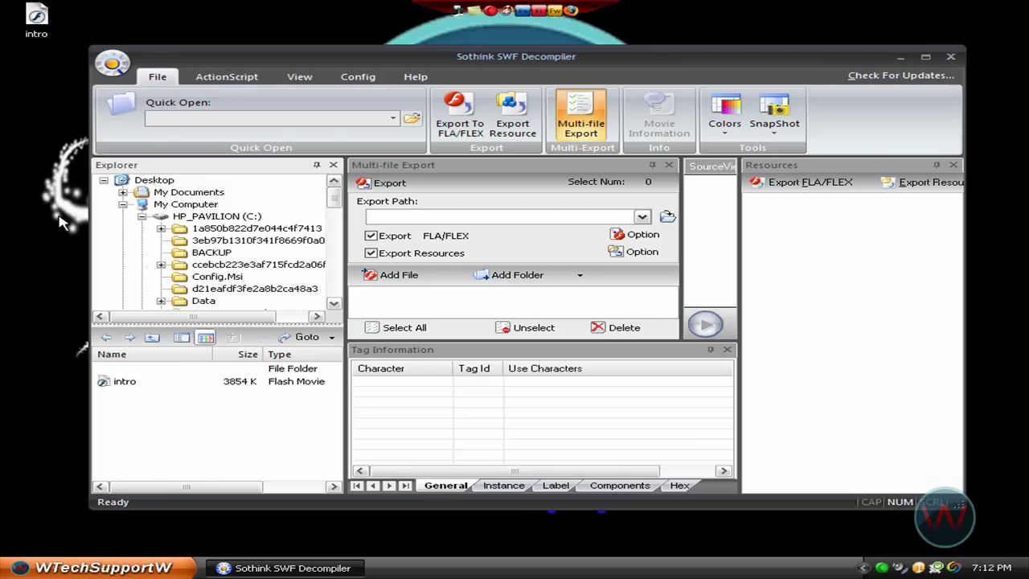
left_click(127, 182)
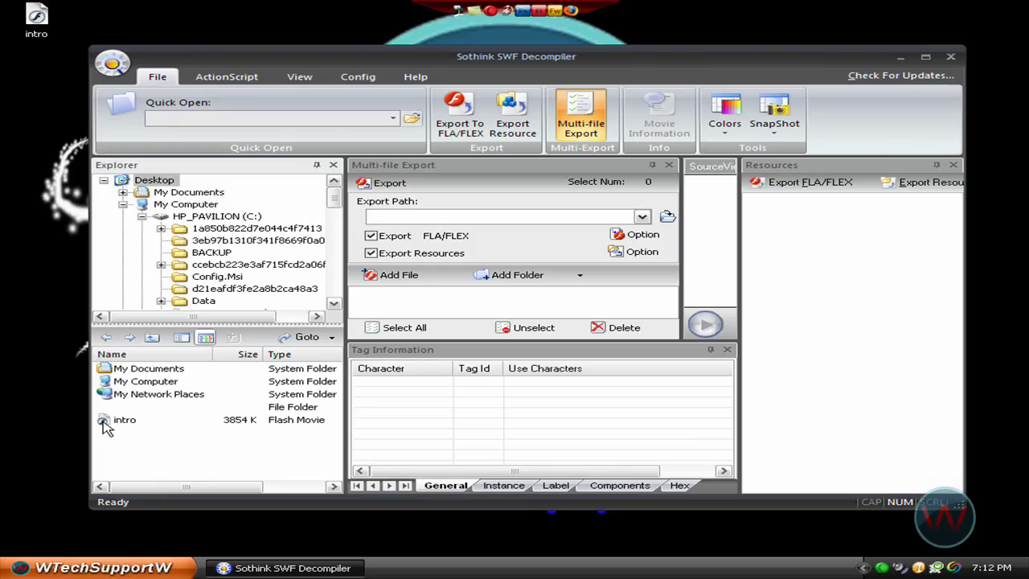
left_click_drag(107, 426, 473, 308)
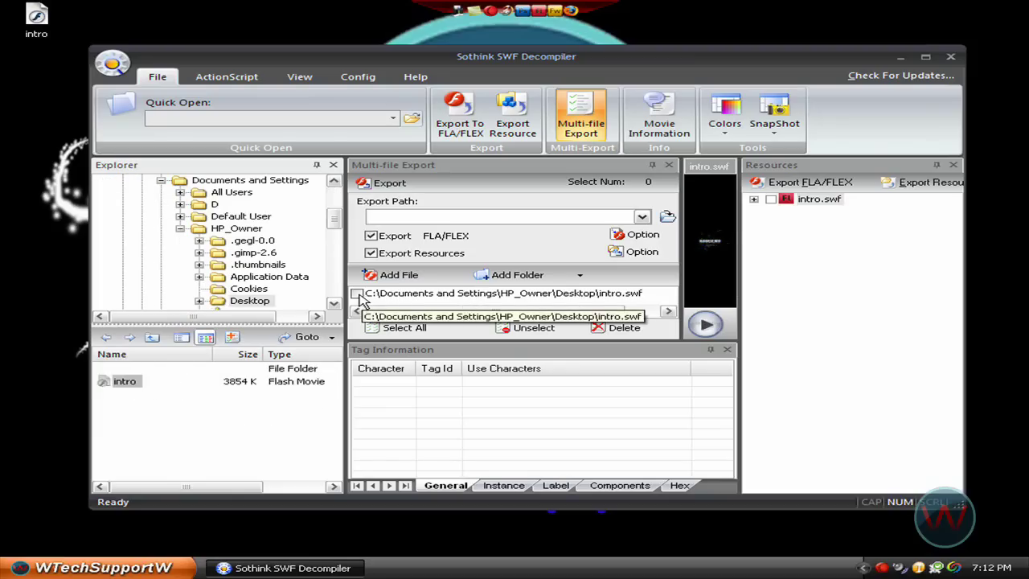
left_click(359, 295)
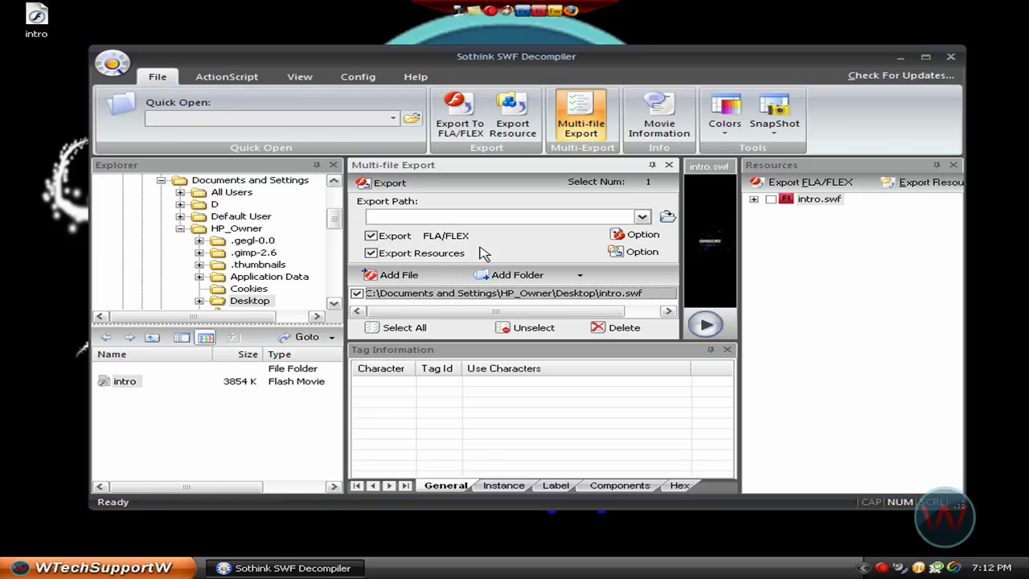
left_click(667, 218)
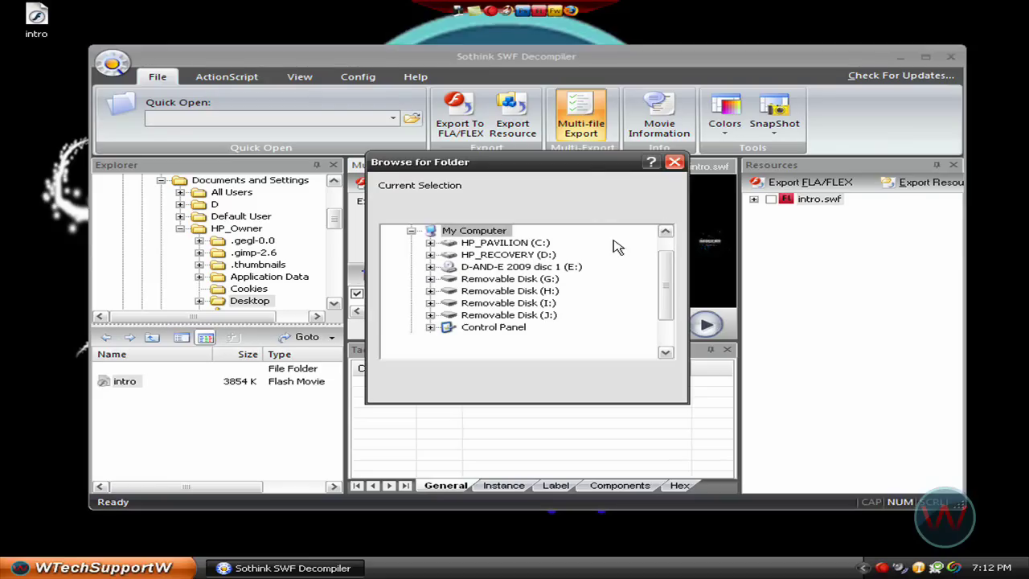
Step: Set the Desktop as the export destination and export intro.swf to FLA
left_click_drag(664, 285, 656, 260)
left_click(417, 233)
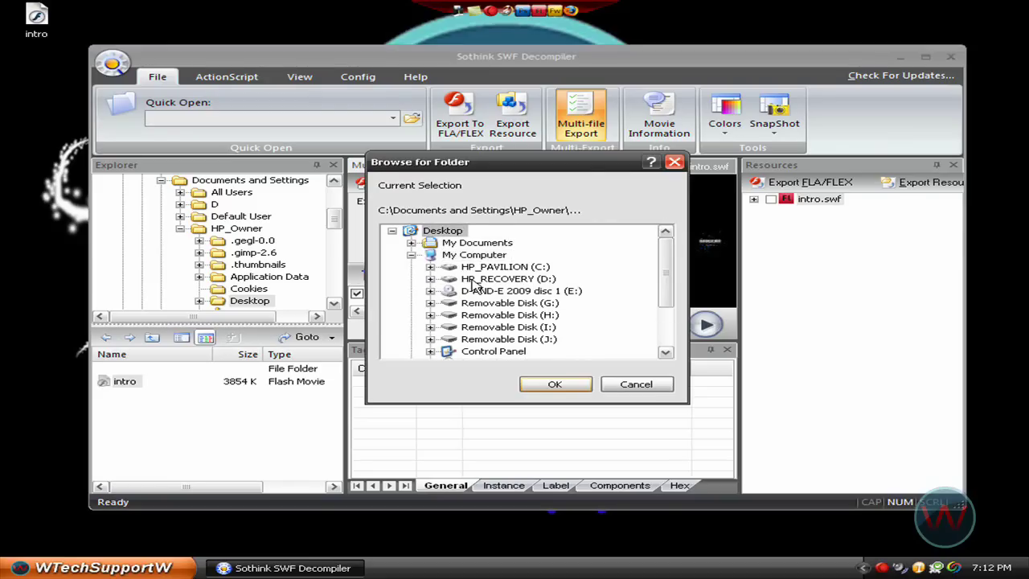
left_click(553, 384)
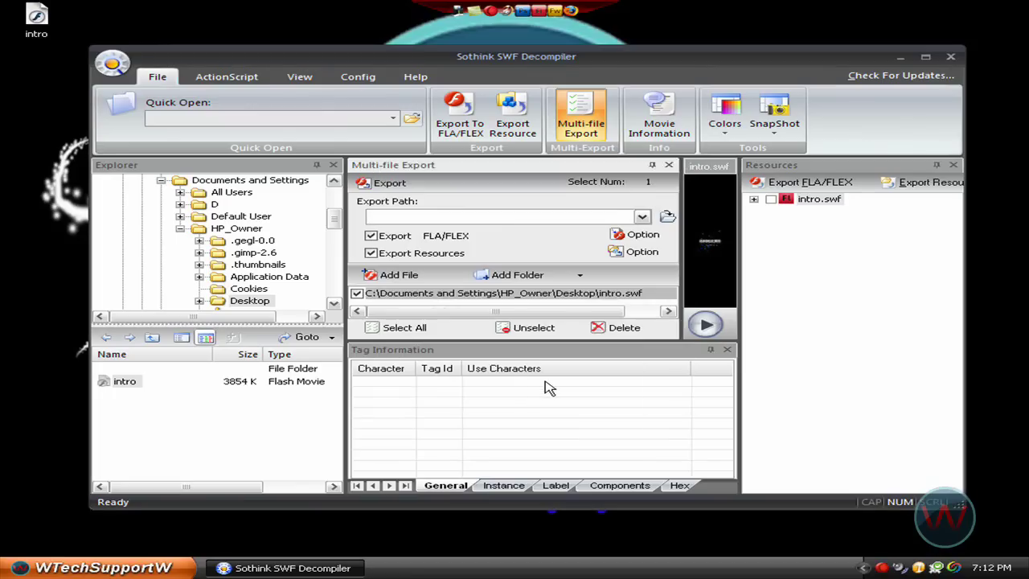
left_click(398, 187)
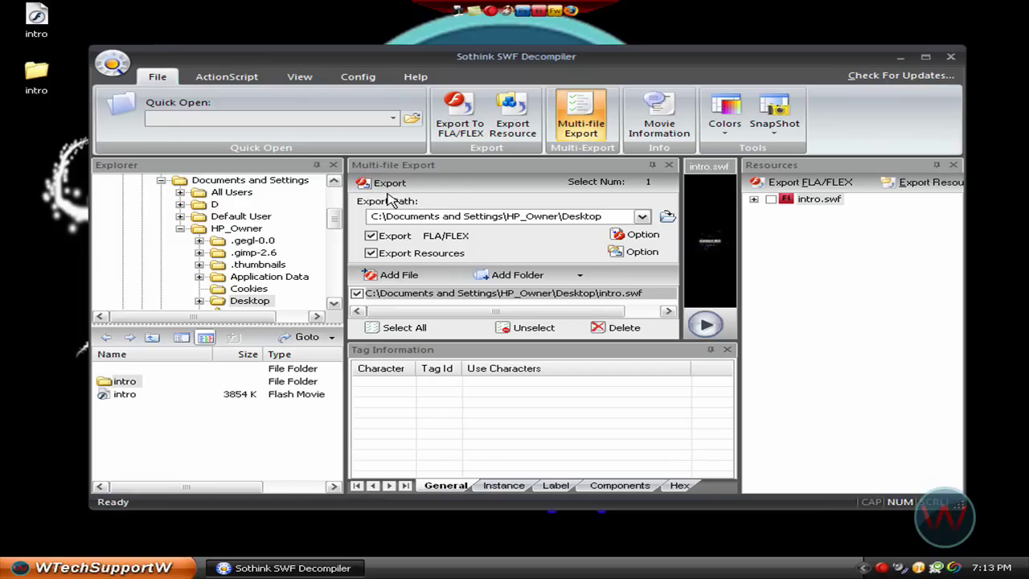
Step: Close the decompiler and open the exported intro Flash document from the Desktop intro folder
left_click(950, 58)
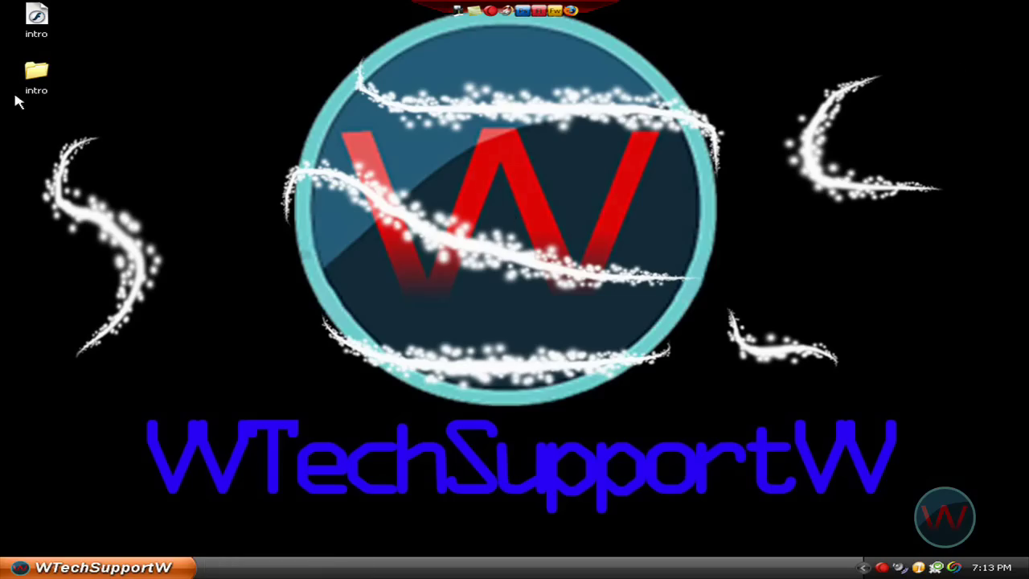
double_click(31, 72)
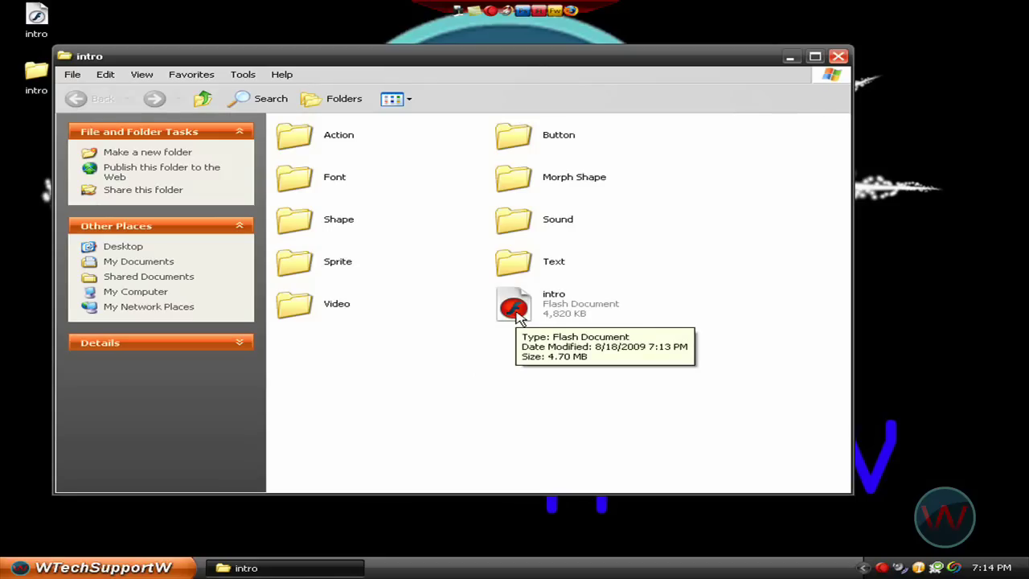
double_click(515, 313)
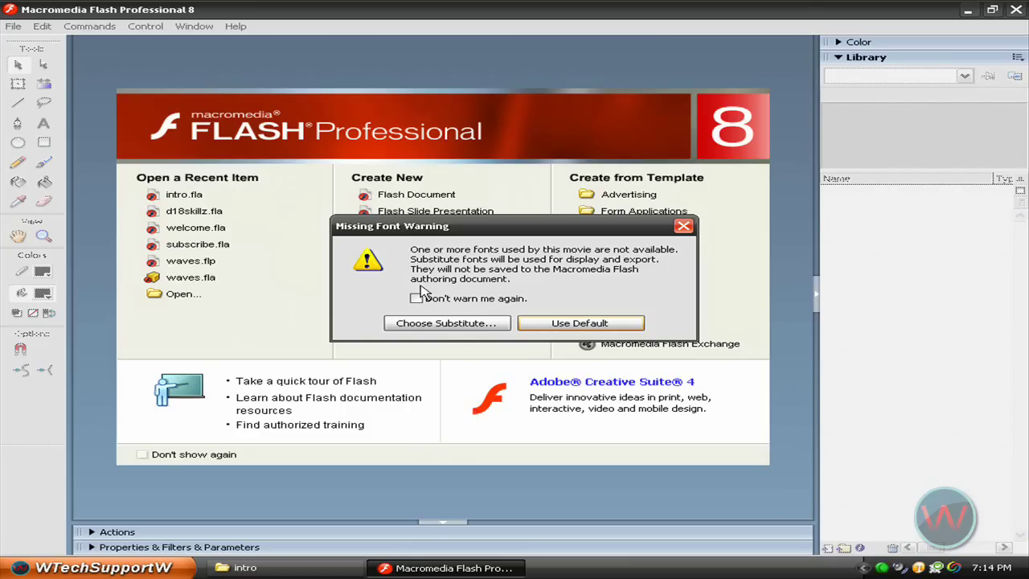
Step: Accept default font substitutes, view all layers as outlines, and preview the animation to frame 6
left_click(547, 325)
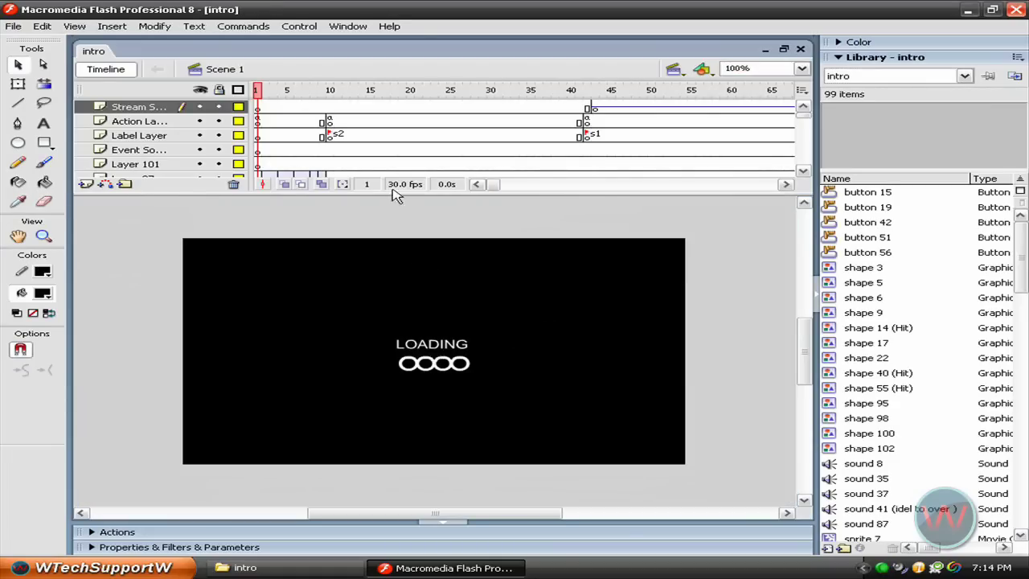
left_click(239, 89)
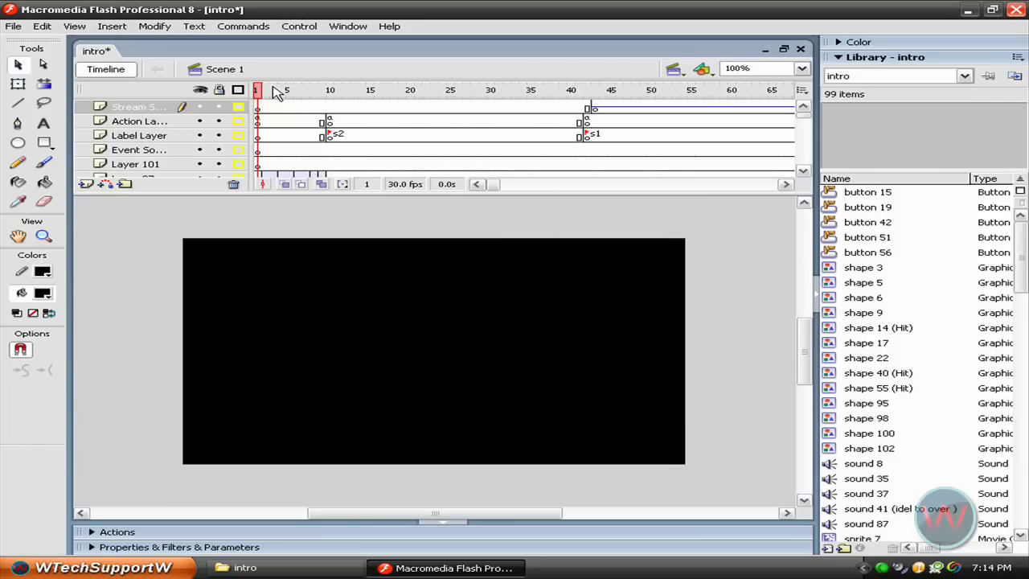
left_click(260, 93)
left_click_drag(260, 93, 550, 116)
Step: Select frame 42 on the Action Layer
left_click(133, 126)
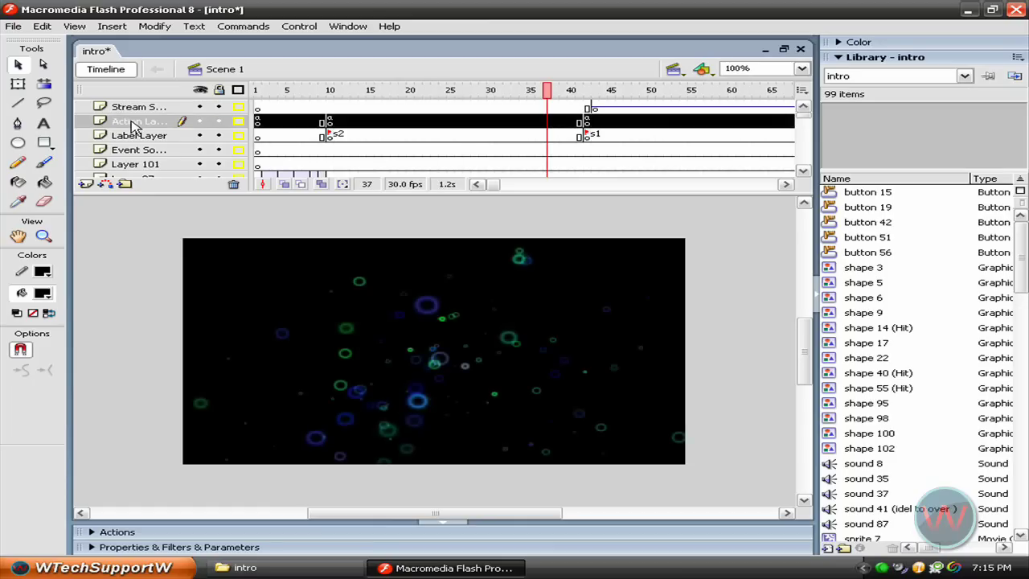
left_click(553, 93)
left_click_drag(565, 94, 595, 95)
left_click(587, 121)
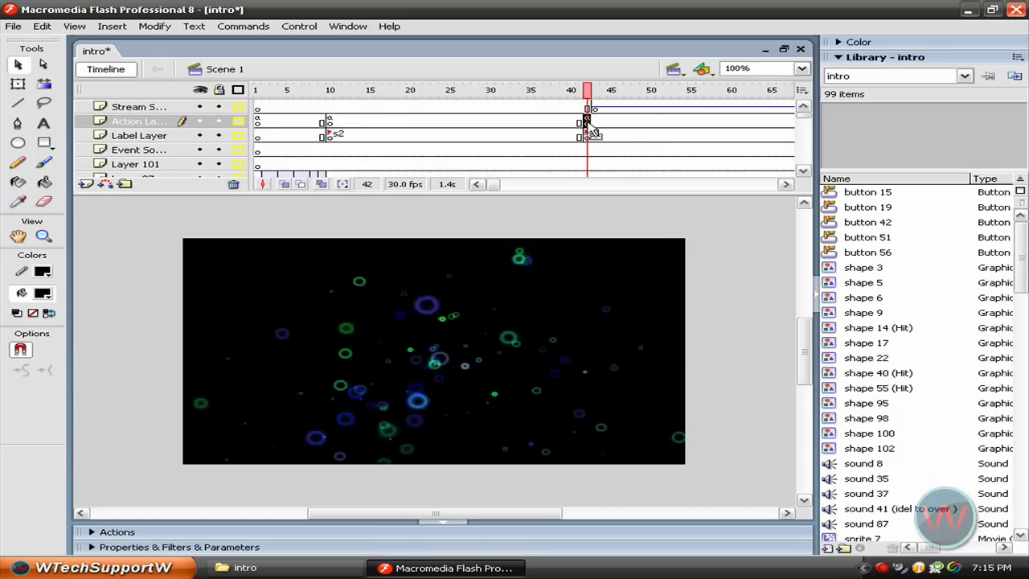
Step: Delete the stop(); script from Action Layer frame 42 and collapse the Actions panel
right_click(586, 121)
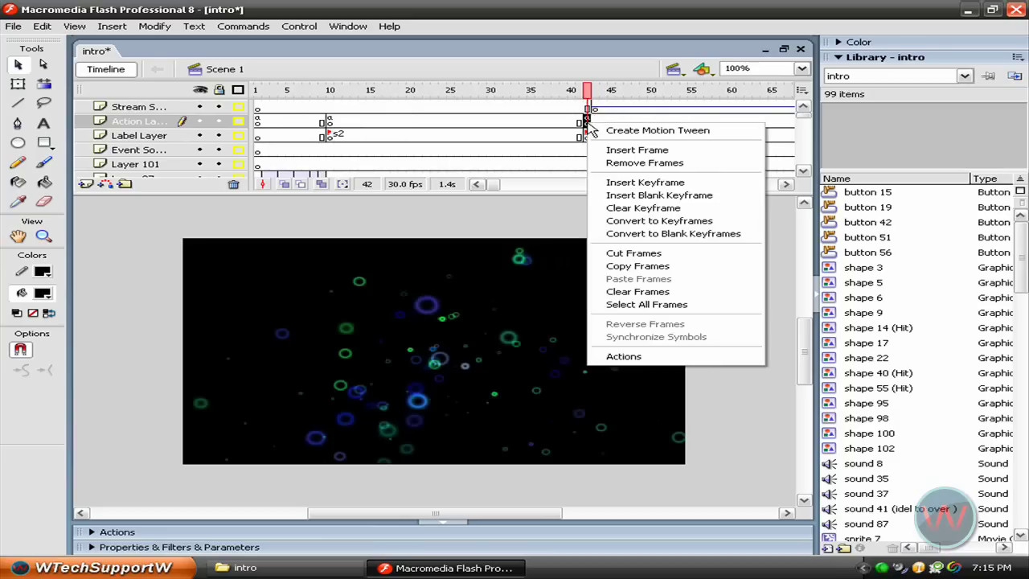
left_click(631, 359)
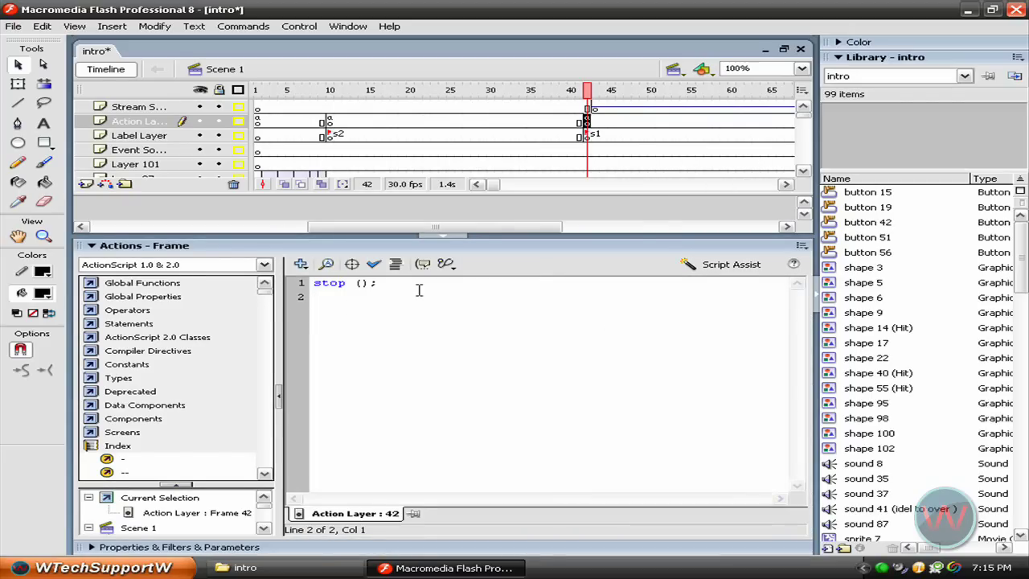
left_click(408, 290)
left_click_drag(355, 288, 316, 290)
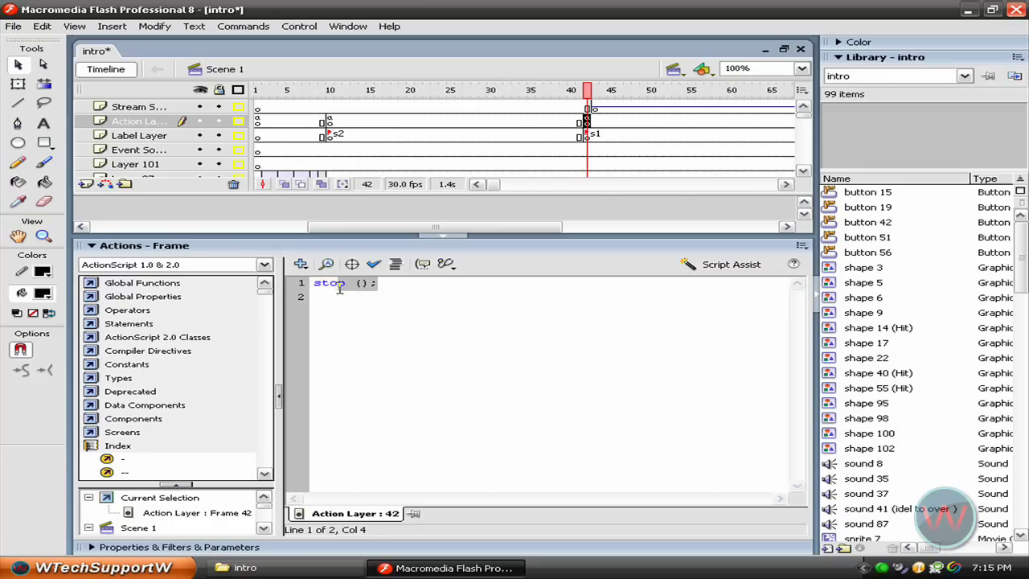
key("Right")
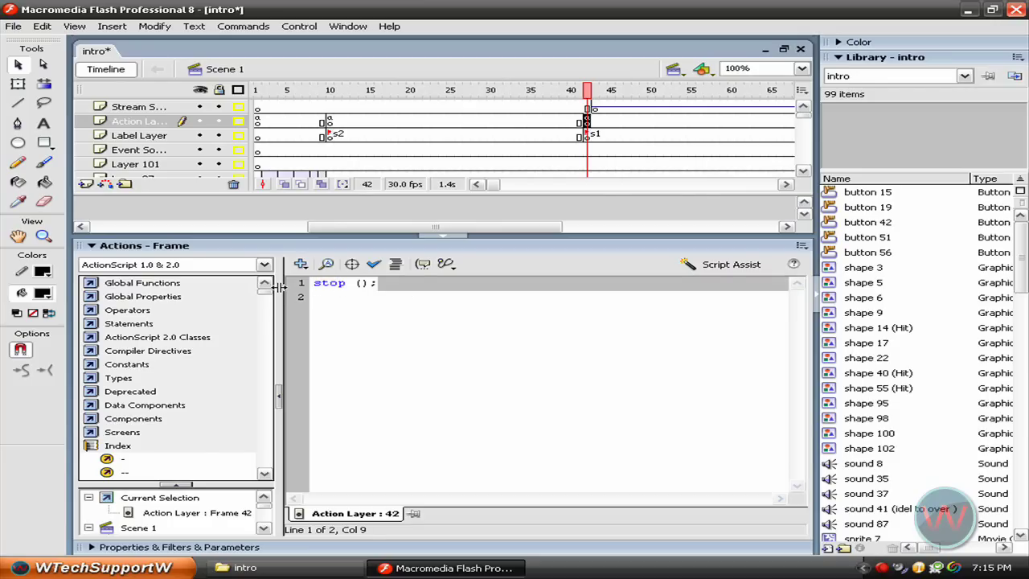
left_click(406, 293)
key("Up")
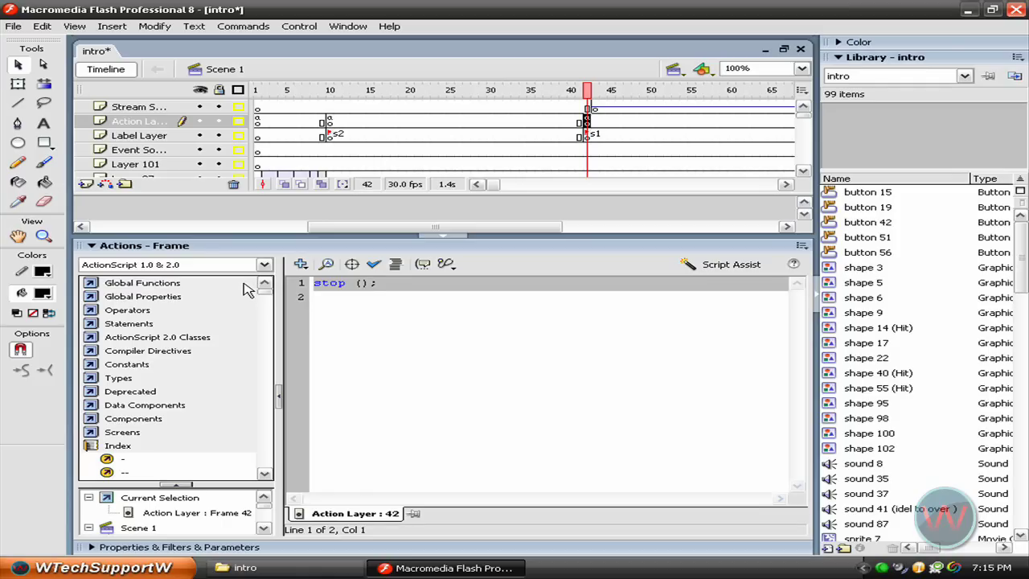
key("ctrl+a")
key("Delete")
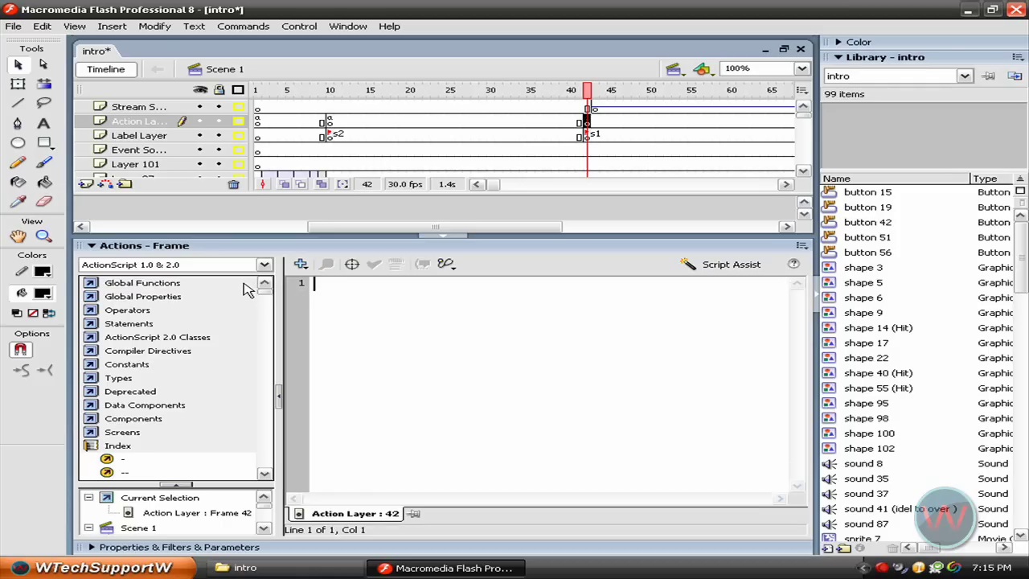
left_click(424, 250)
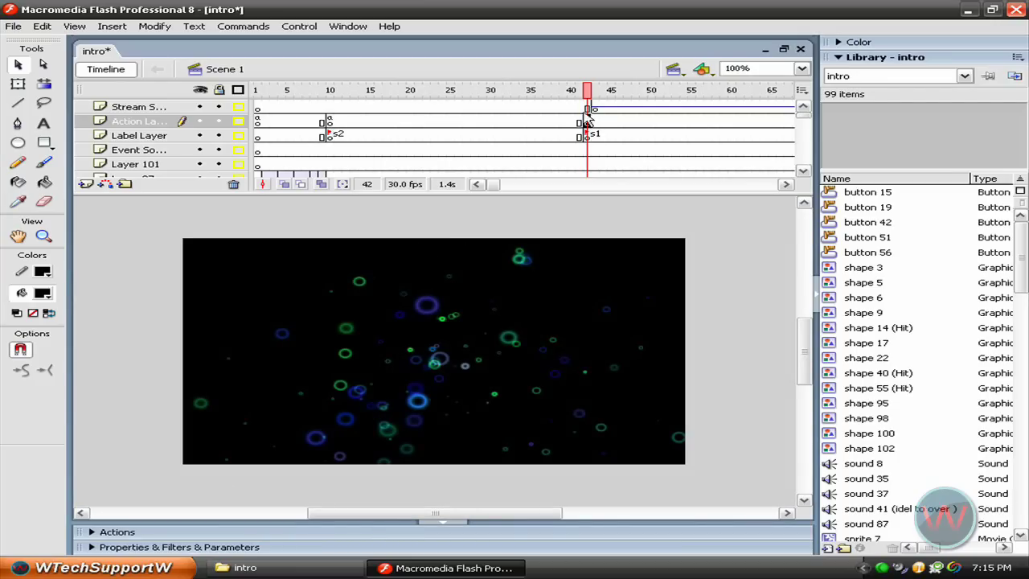
Step: Select frames 1–42 across all layers
left_click_drag(588, 118, 589, 107)
left_click_drag(595, 198, 569, 372)
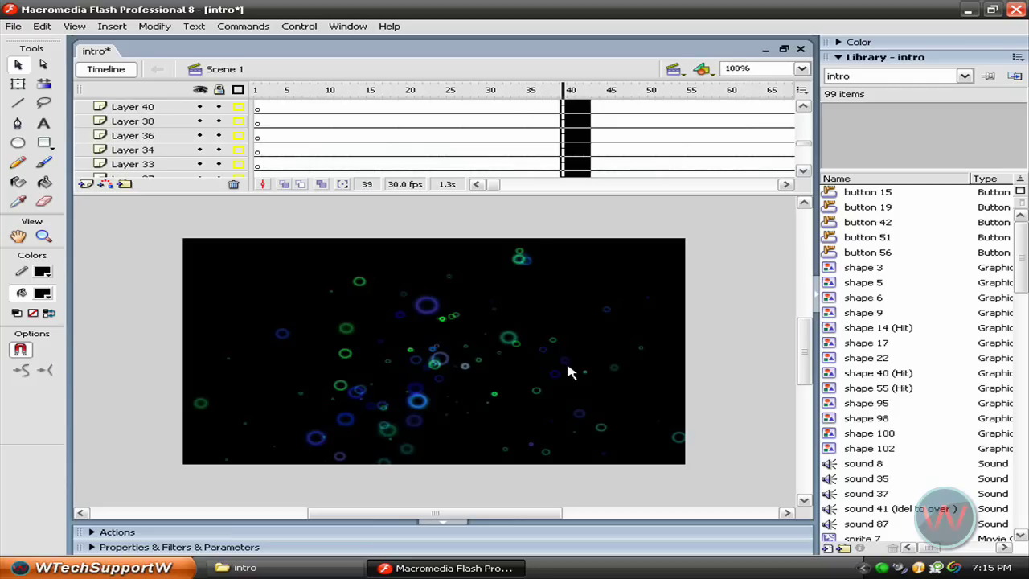
scroll(568, 372, "down", 9)
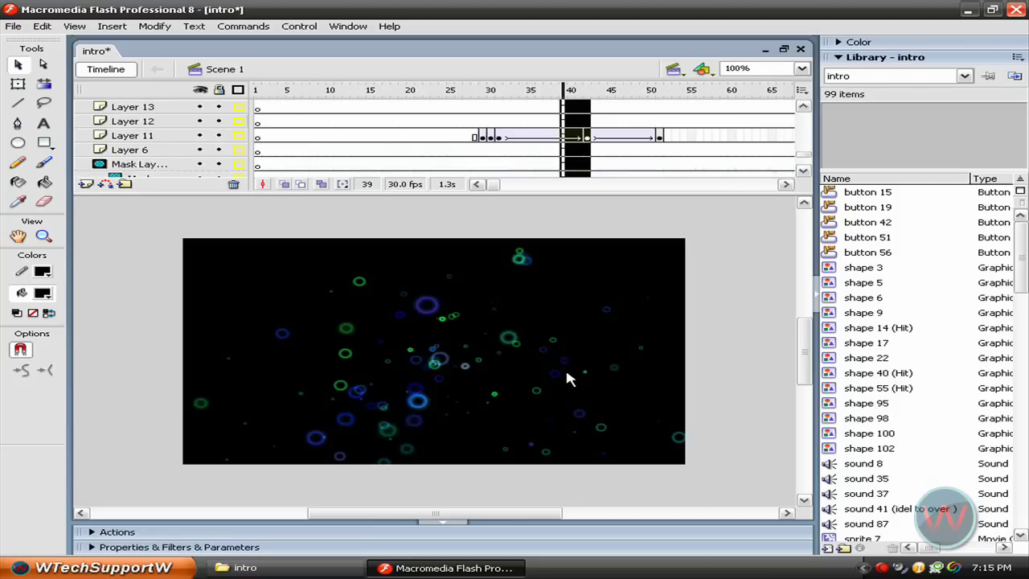
scroll(567, 374, "down", 3)
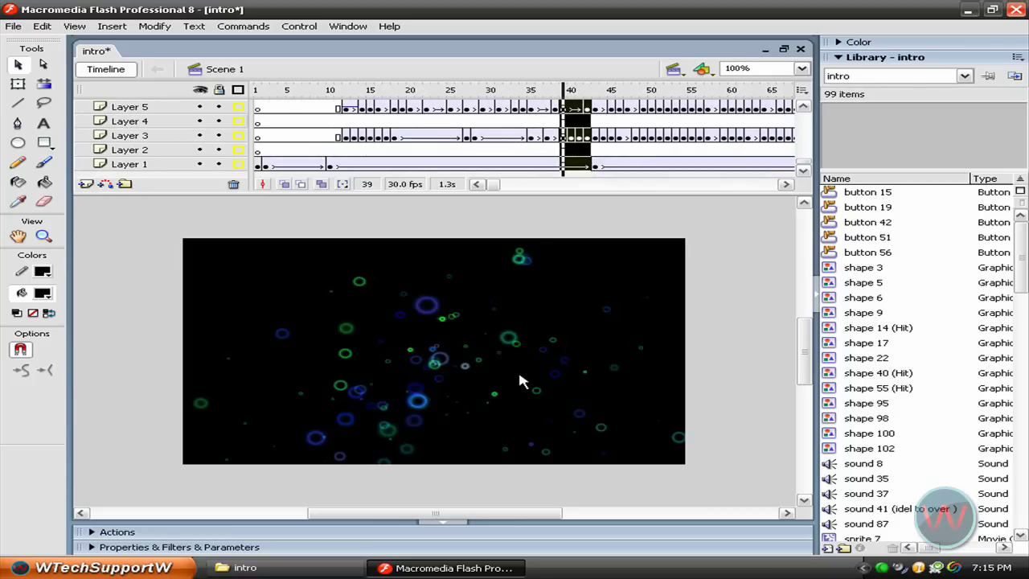
key("ctrl+alt+a")
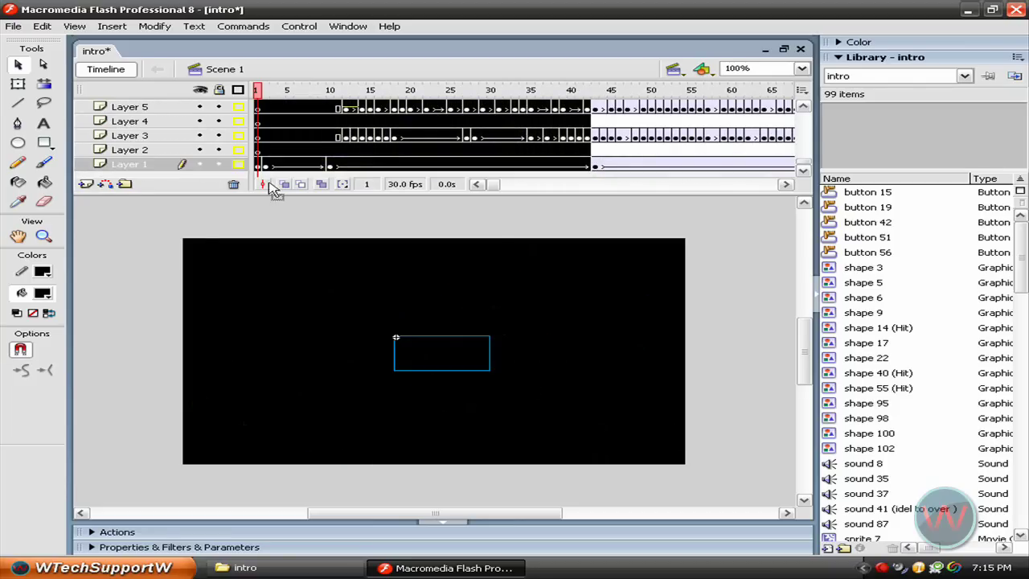
Step: Remove the selected preloader frames and test-play the movie
right_click(317, 138)
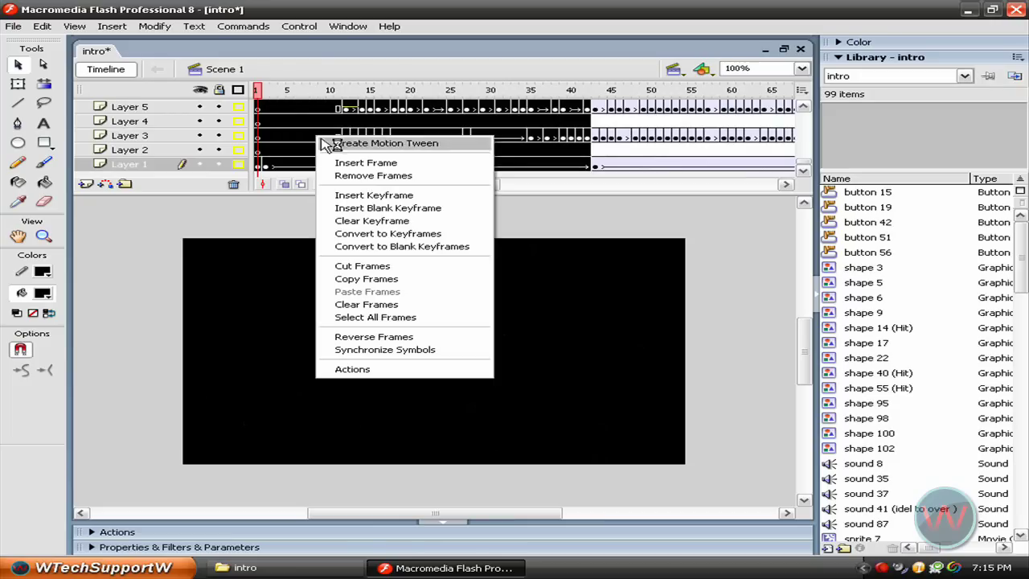
left_click(366, 176)
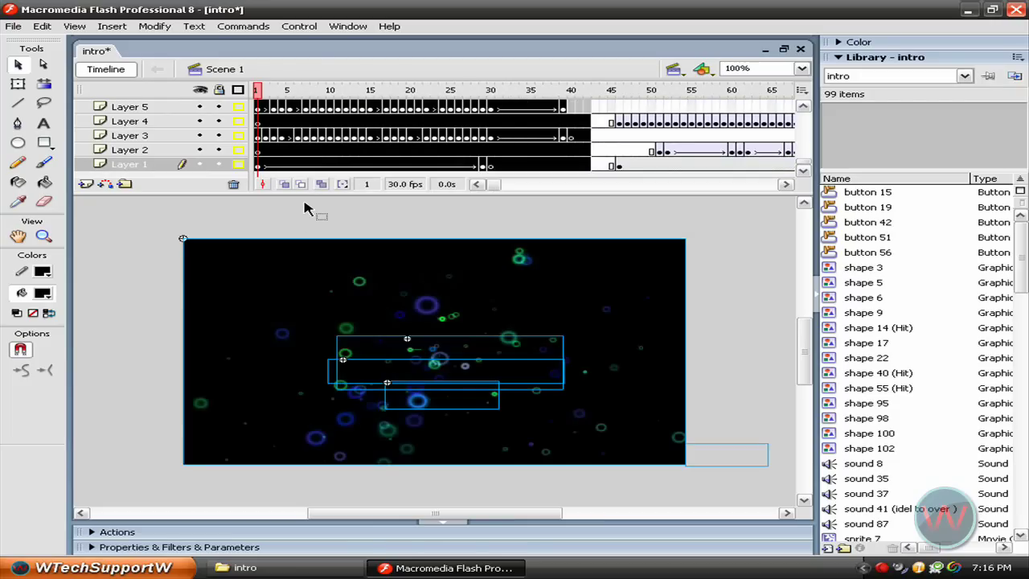
key("ctrl+Return")
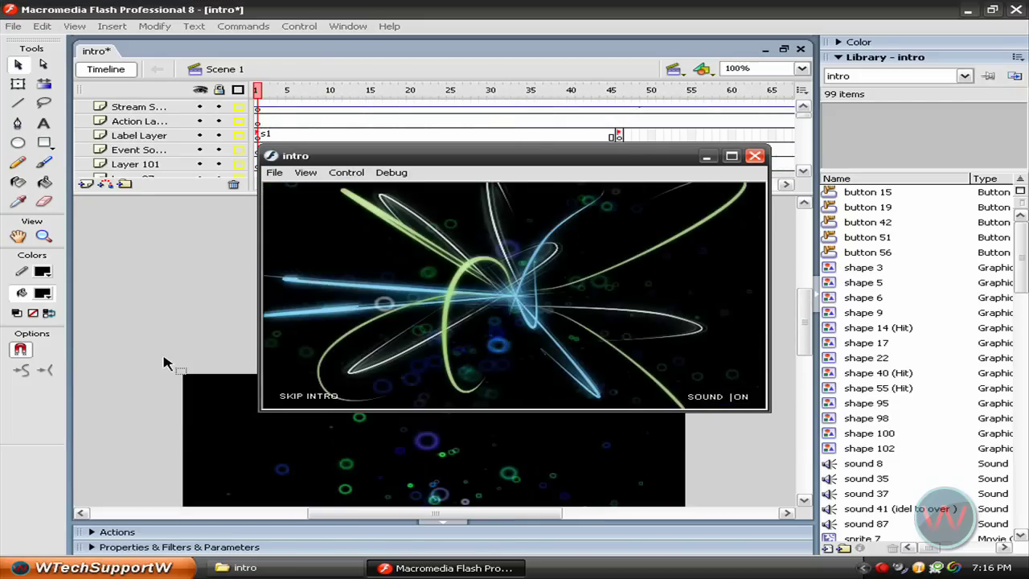
left_click(753, 157)
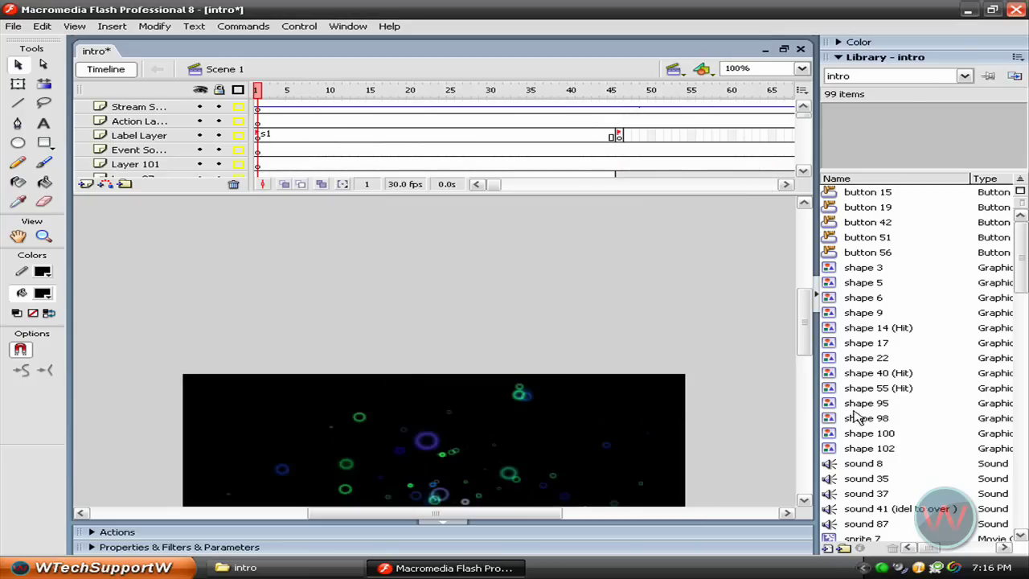
Step: Delete the LOADING, ON, SOUND and OFF text graphics from the library
scroll(879, 452, "down", 1)
left_click_drag(1014, 272, 1017, 504)
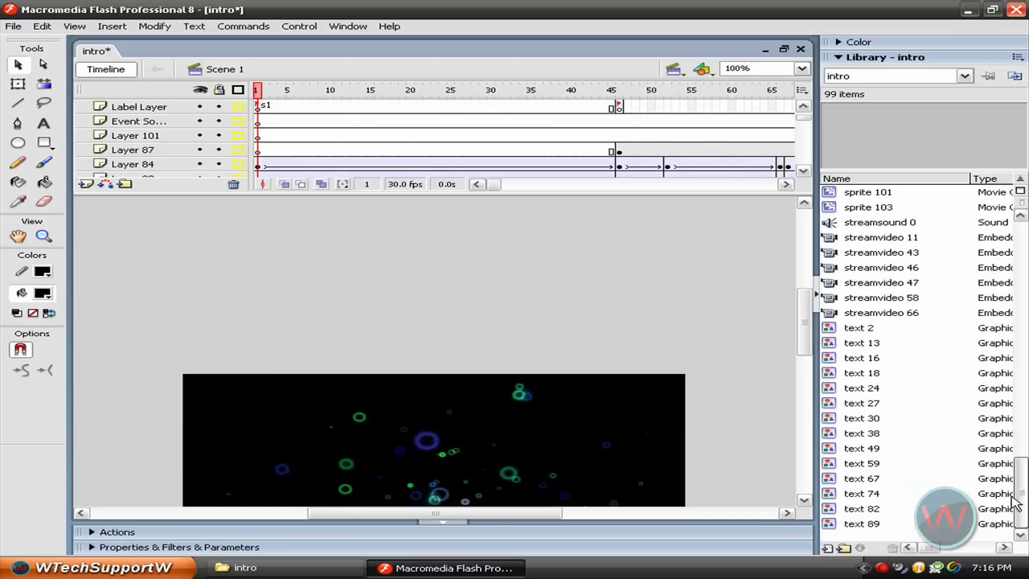
left_click(828, 329)
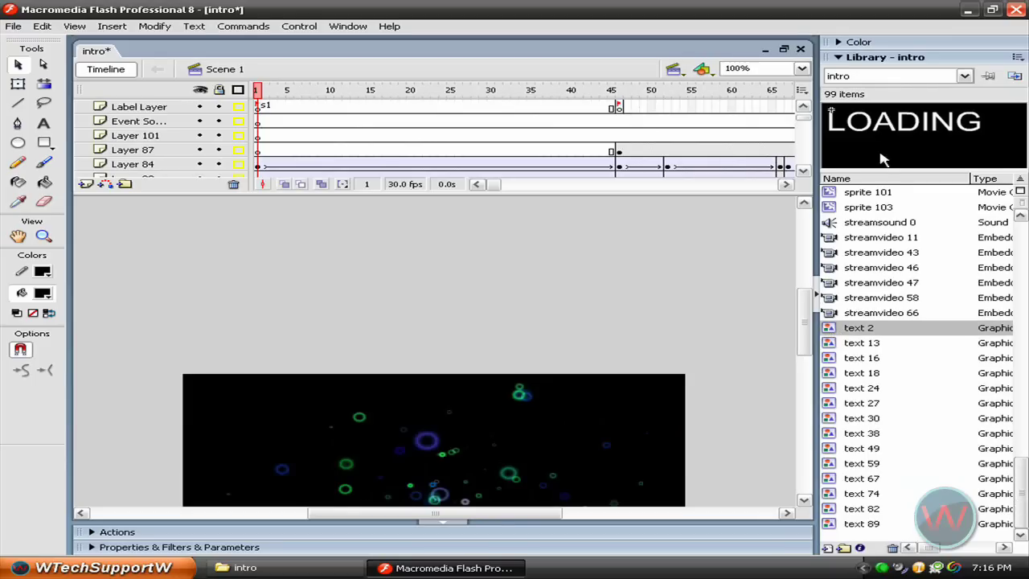
key("Delete")
left_click(839, 342)
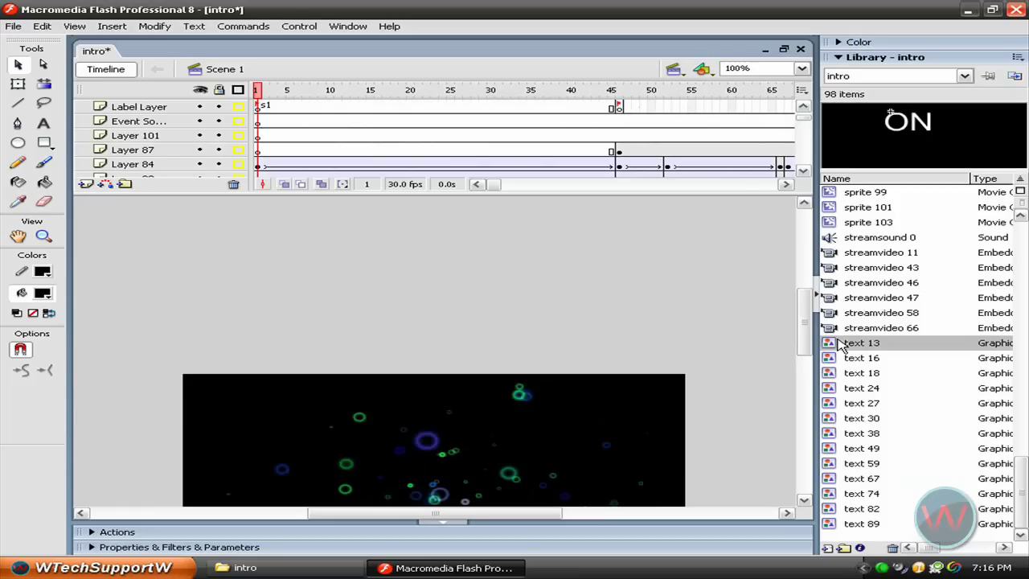
key("Delete")
left_click(837, 360)
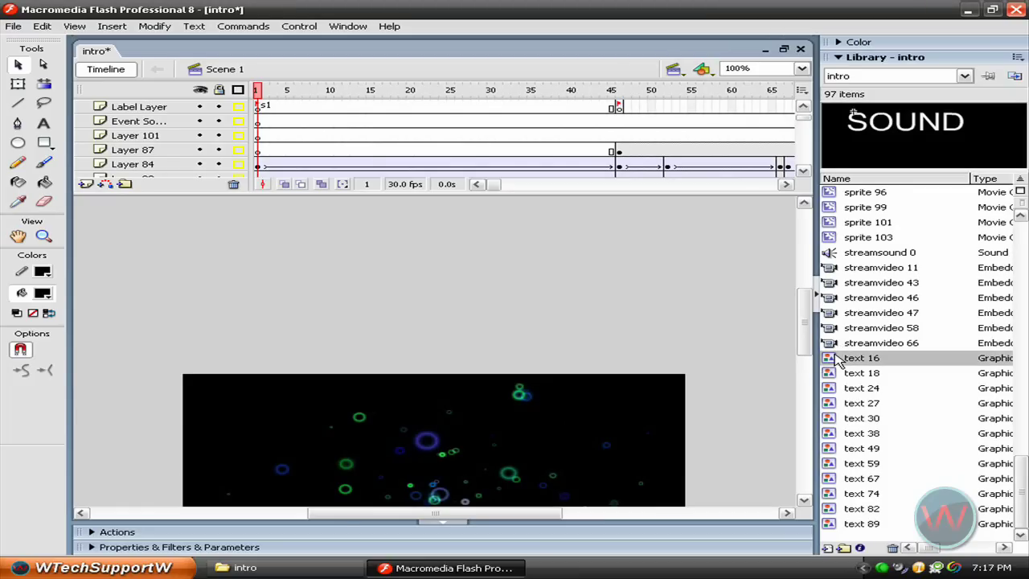
key("Delete")
left_click(839, 359)
left_click(839, 374)
key("Delete")
Step: Preview the Control, PERFECT TEAM OF DESIGNERS and DESIGN STUDIO graphics, then delete PLAY INTRO
left_click(835, 389)
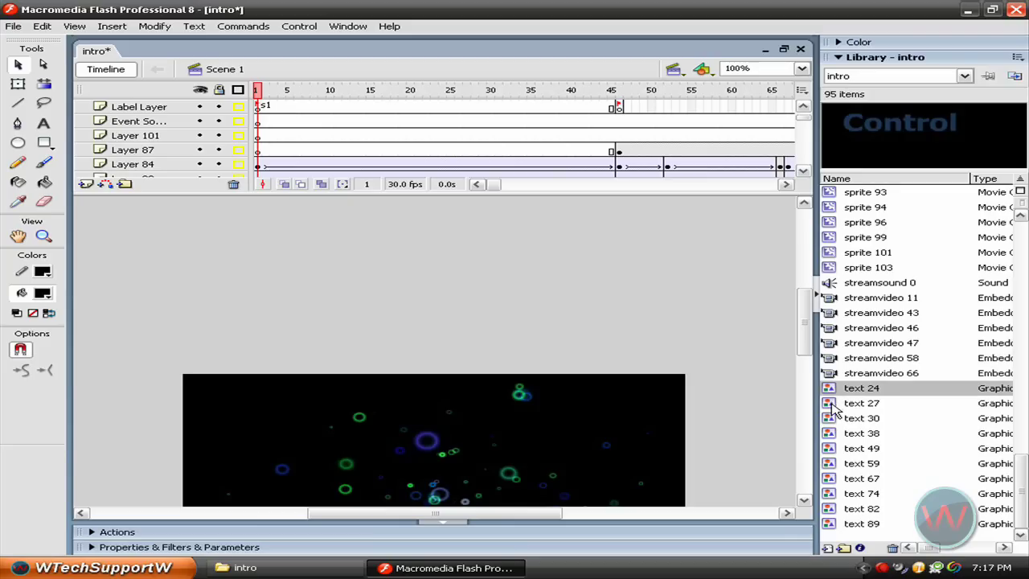
left_click(834, 406)
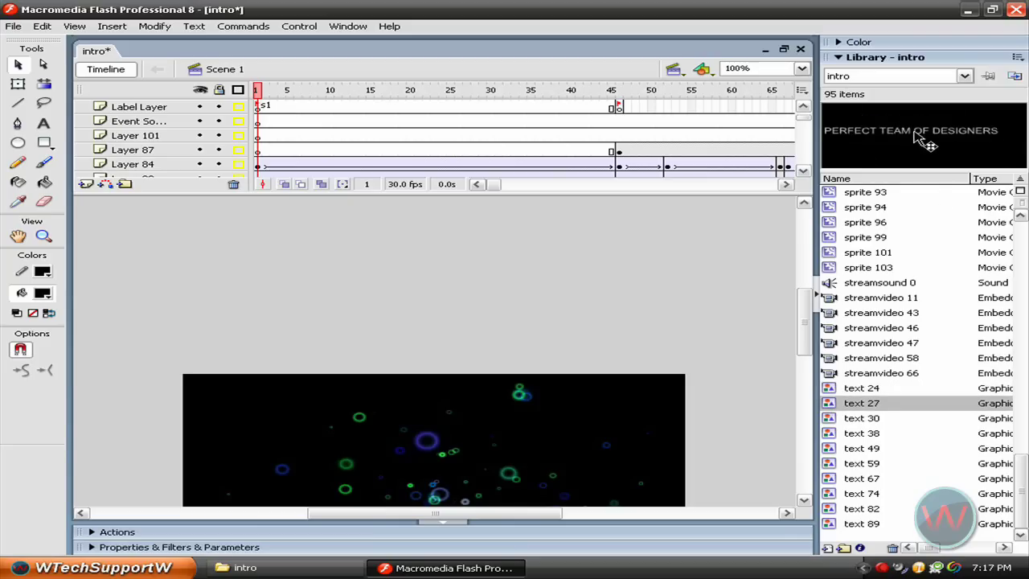
left_click(850, 420)
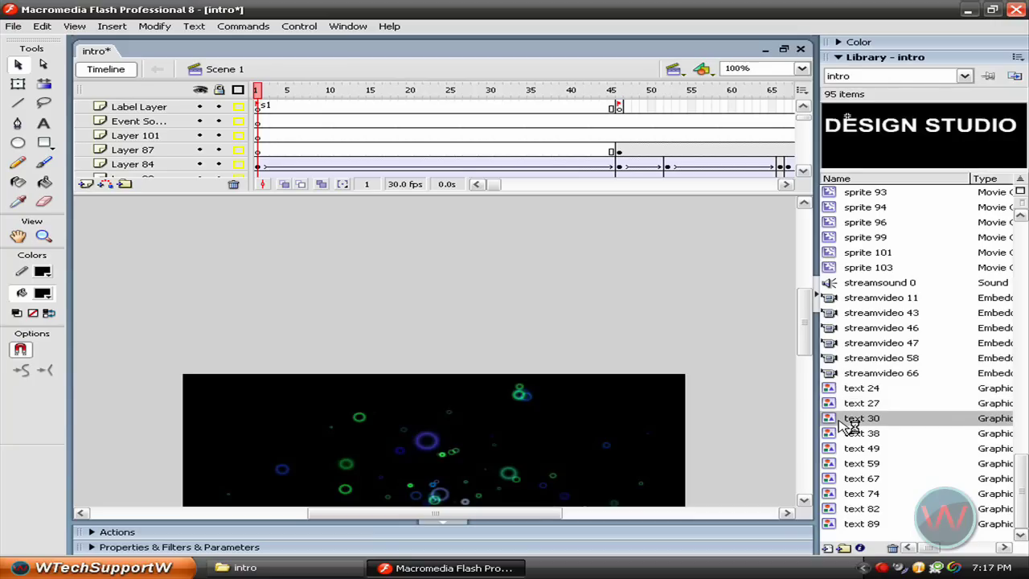
left_click(847, 435)
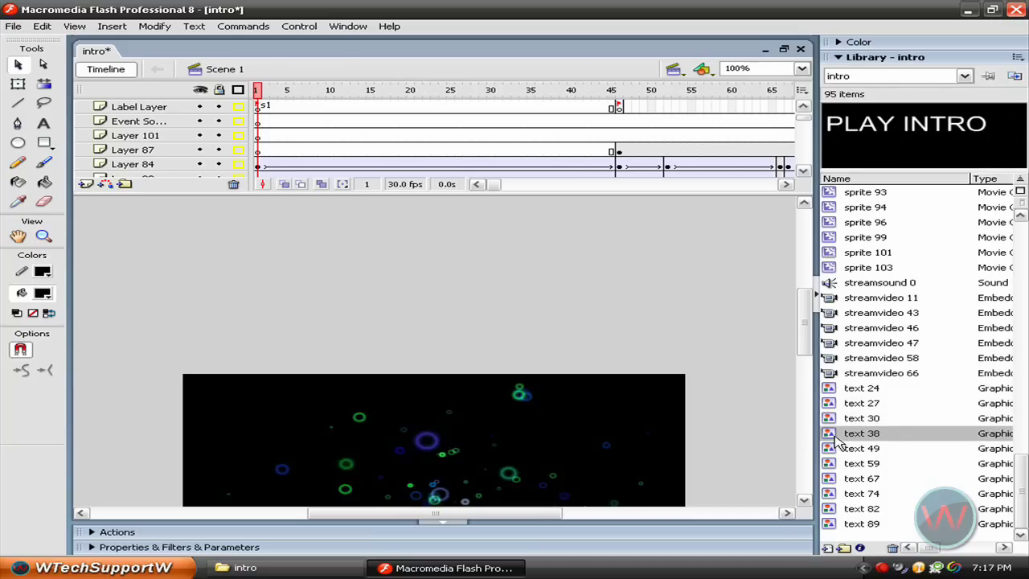
key("Delete")
Step: Preview the SKIP INTRO, WE OFFER, GRAPHIC DESIGN, WEB DESIGN and remaining text graphics
left_click(835, 438)
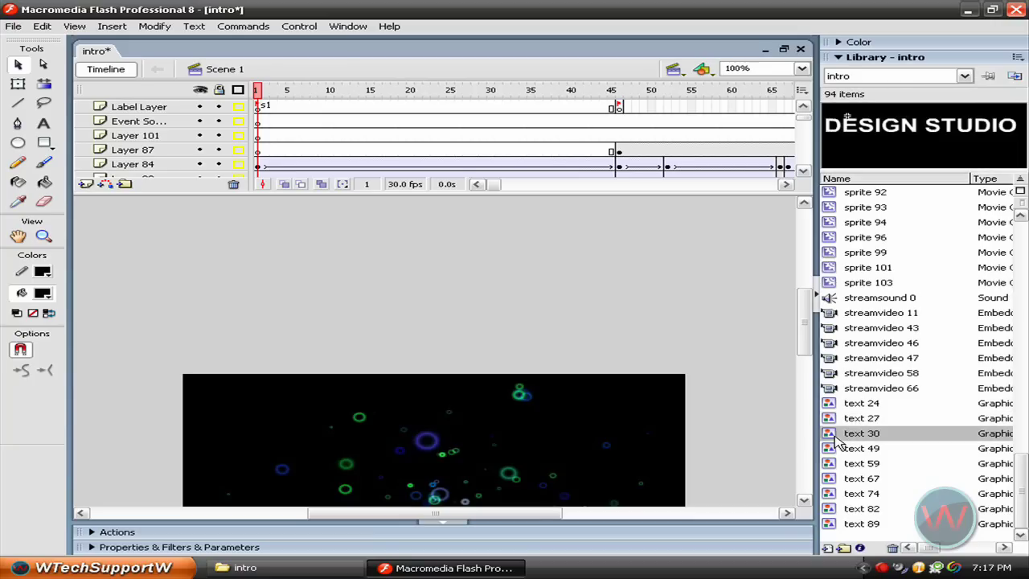
left_click(833, 448)
left_click(833, 463)
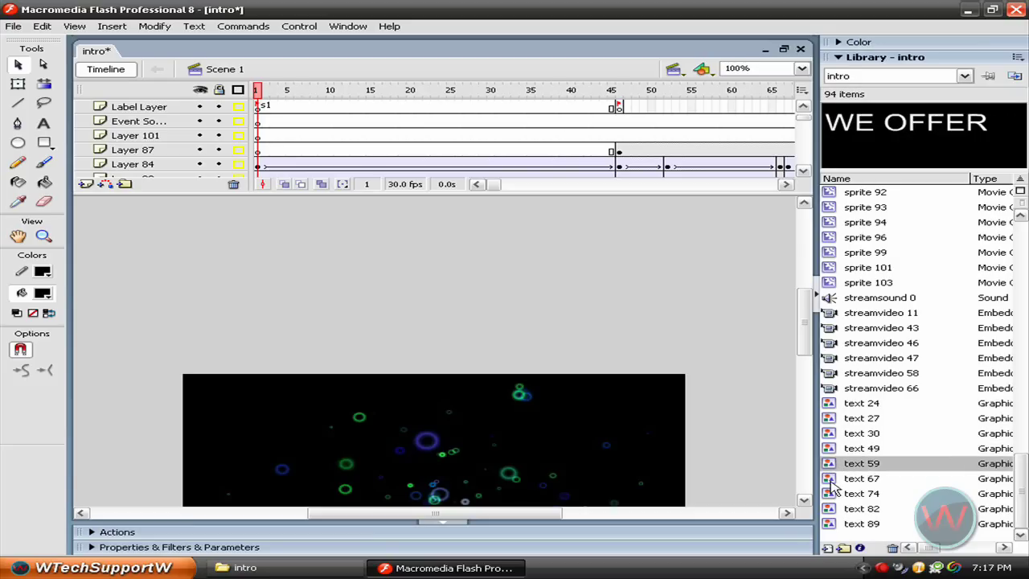
left_click(832, 481)
left_click(831, 493)
left_click(832, 508)
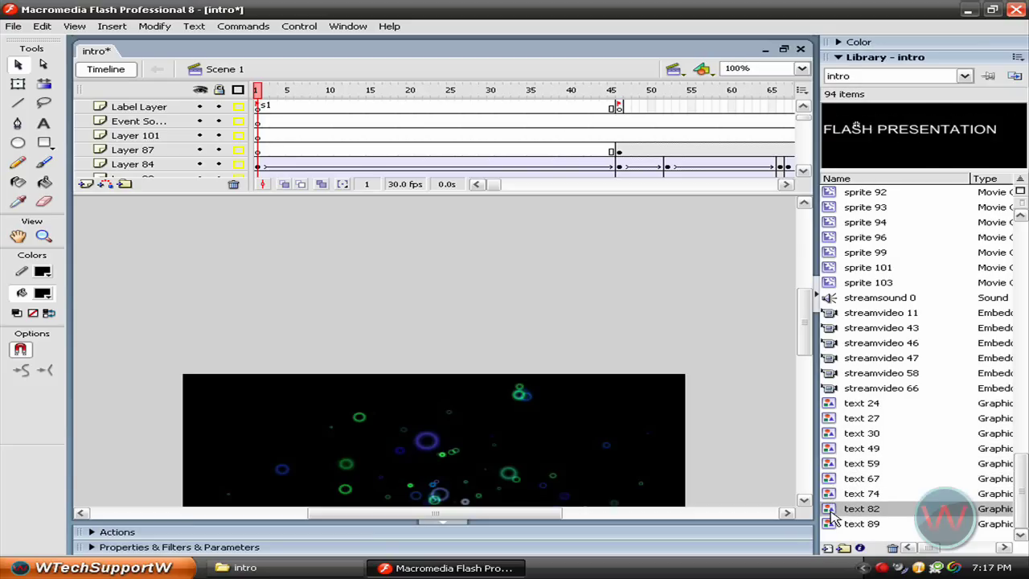
left_click(832, 524)
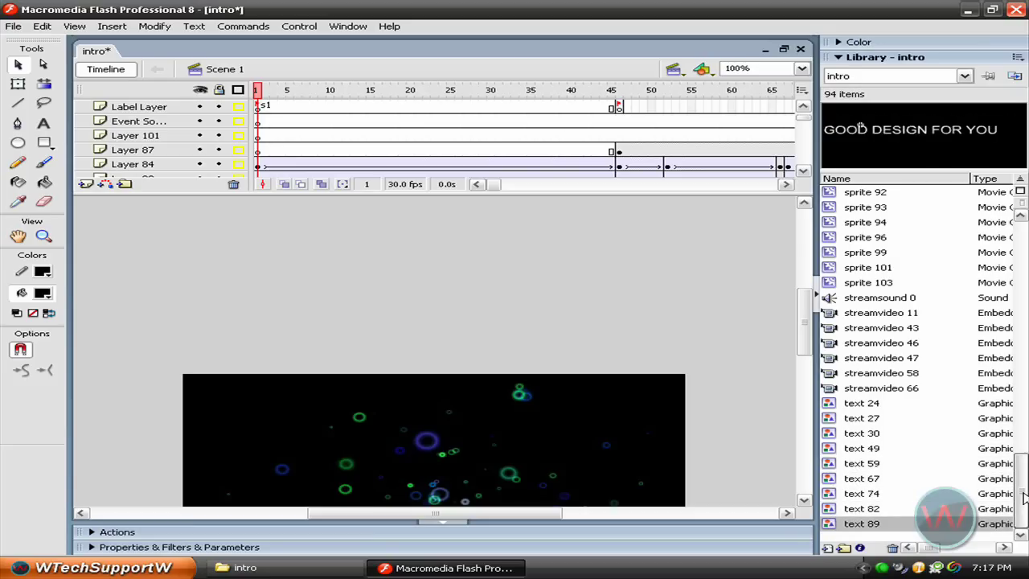
left_click_drag(1025, 503, 1025, 366)
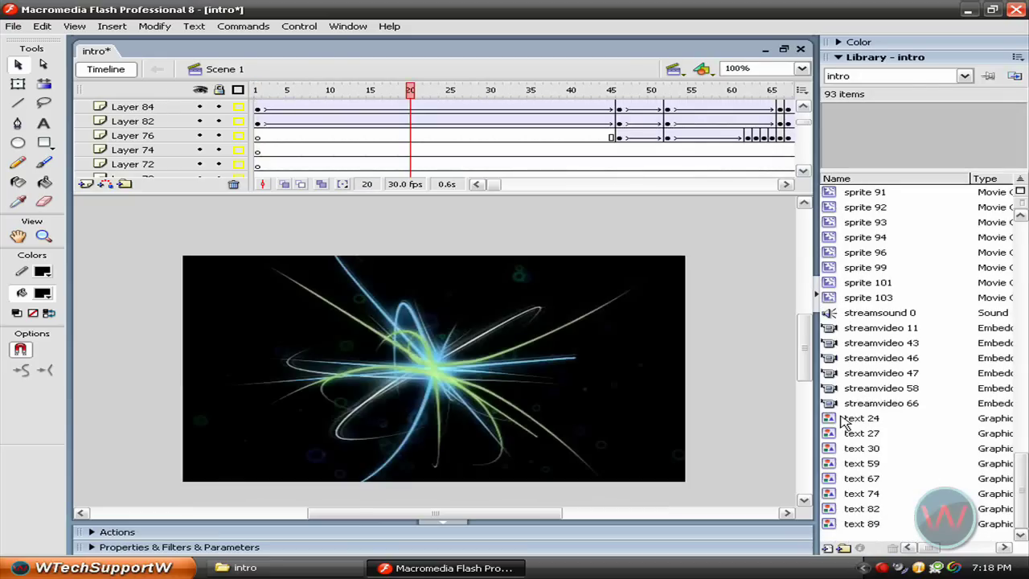
Step: Open symbol text 27, erase its PERFECT TEAM OF DESIGNERS wording, and show the Properties panel
left_click(846, 421)
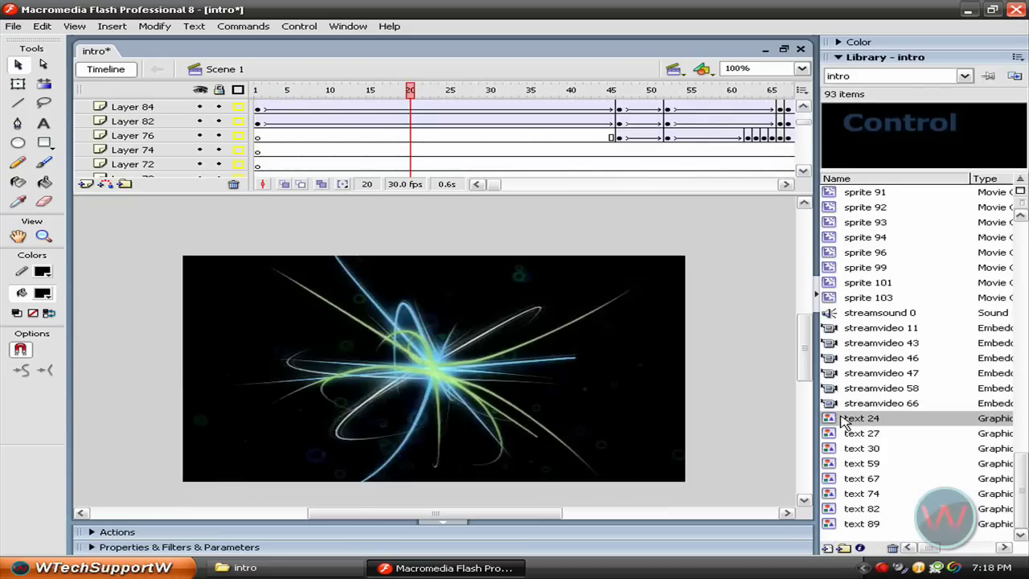
left_click(843, 436)
double_click(839, 436)
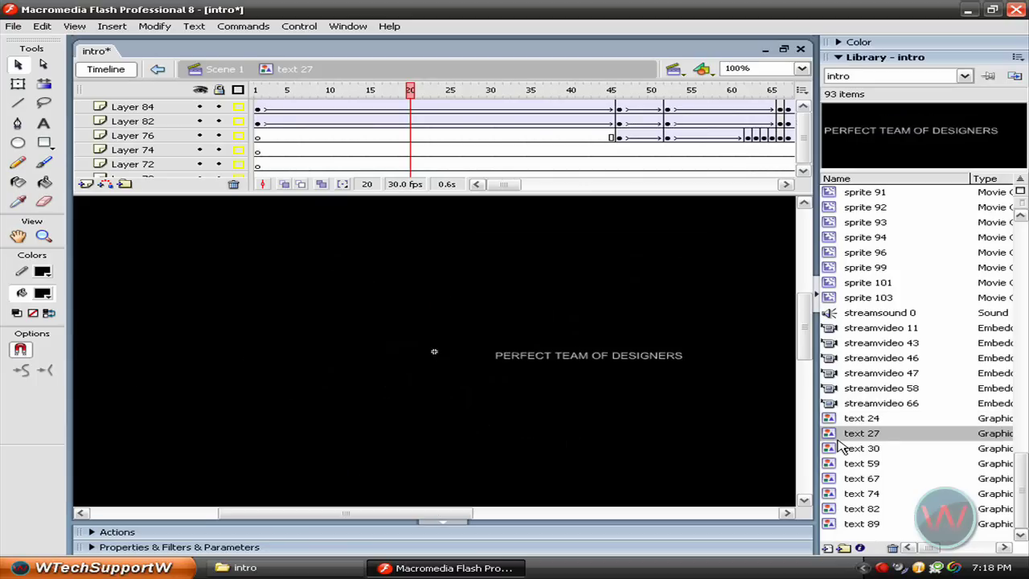
left_click(44, 123)
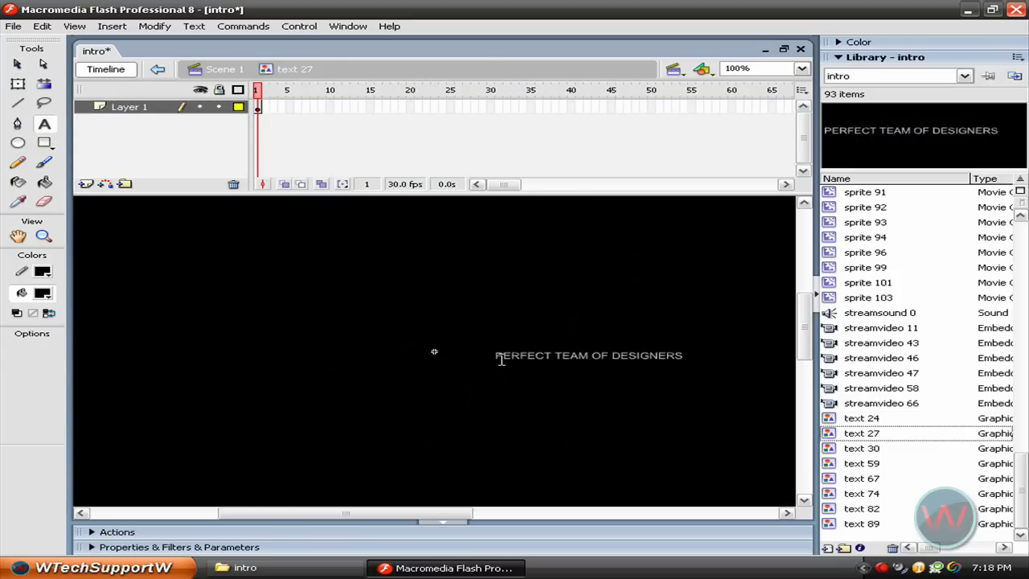
left_click_drag(500, 354, 684, 363)
key("Delete")
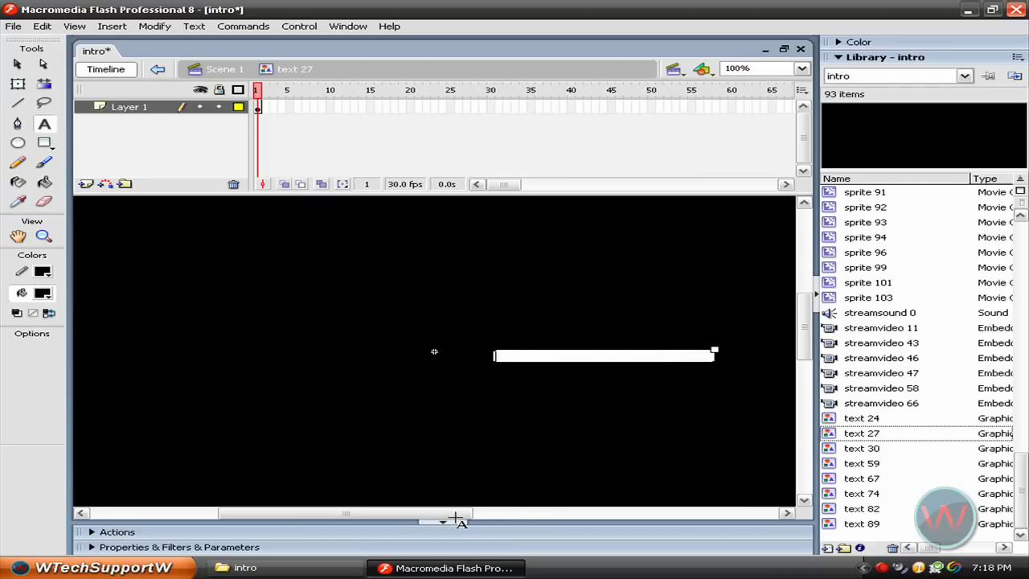
left_click(91, 547)
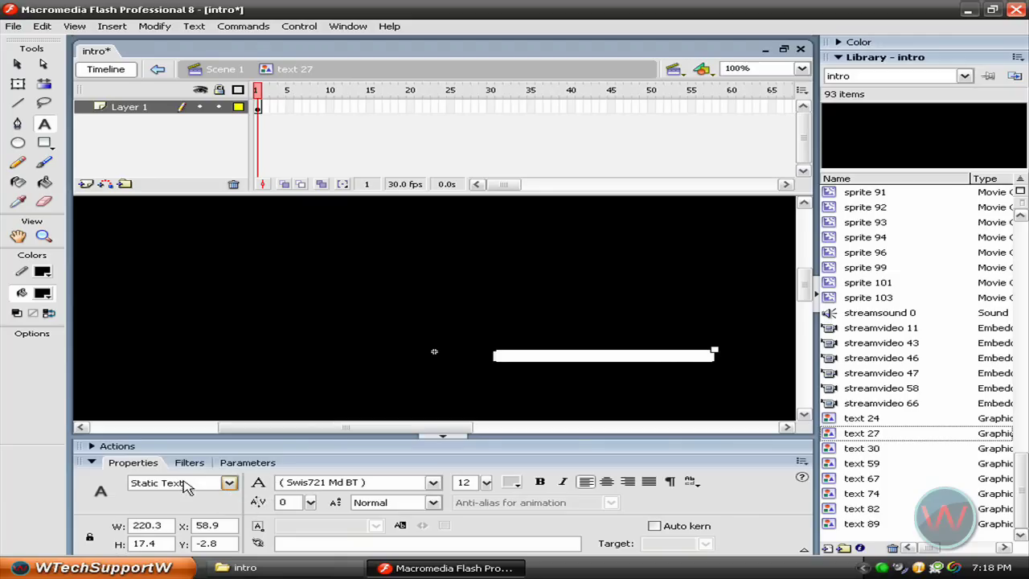
Step: Format the empty text box as size 20, red, bold Berlin Sans FB Demi
left_click(486, 483)
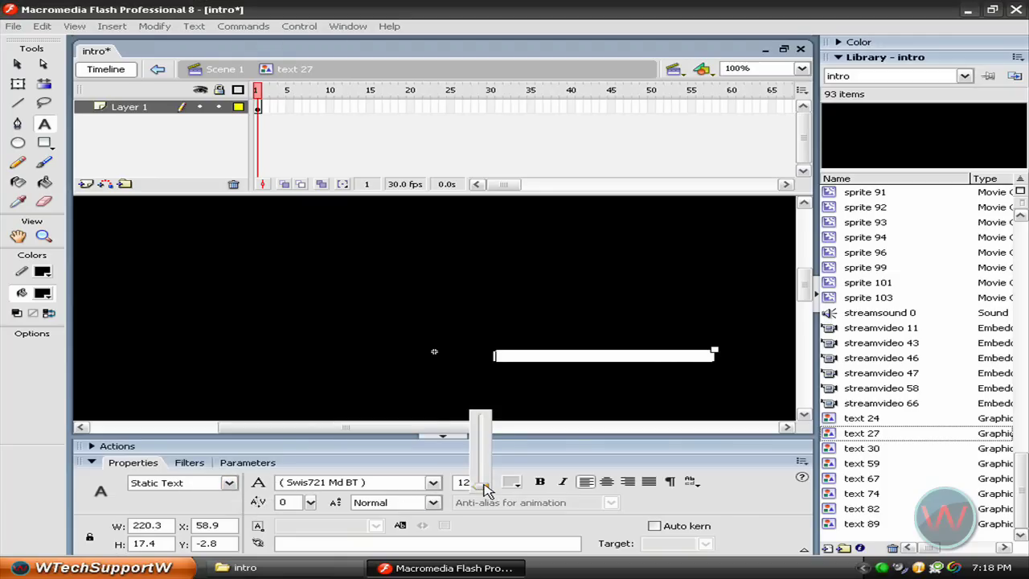
left_click(464, 484)
double_click(459, 482)
type("2")
key("Return")
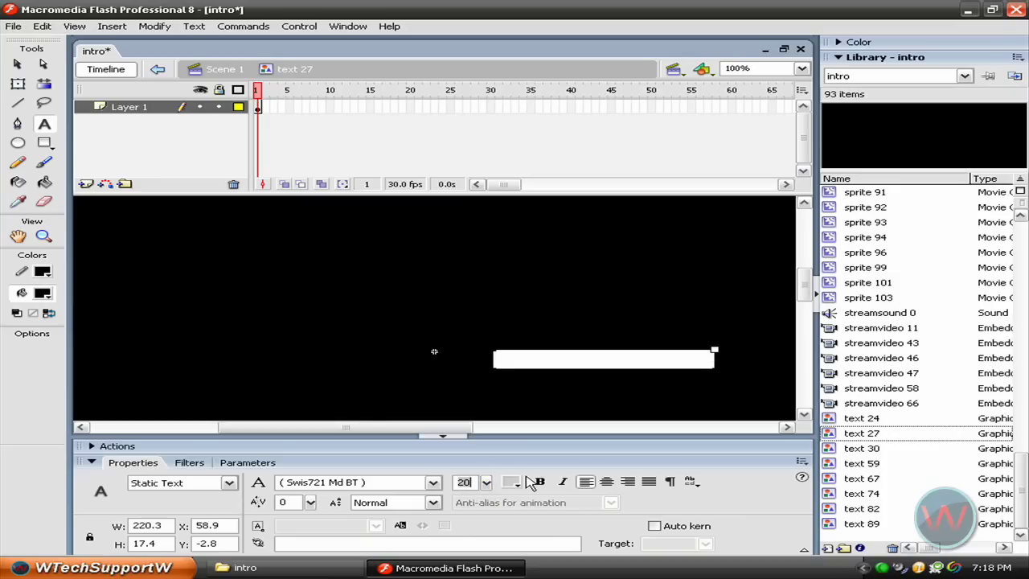
left_click(514, 483)
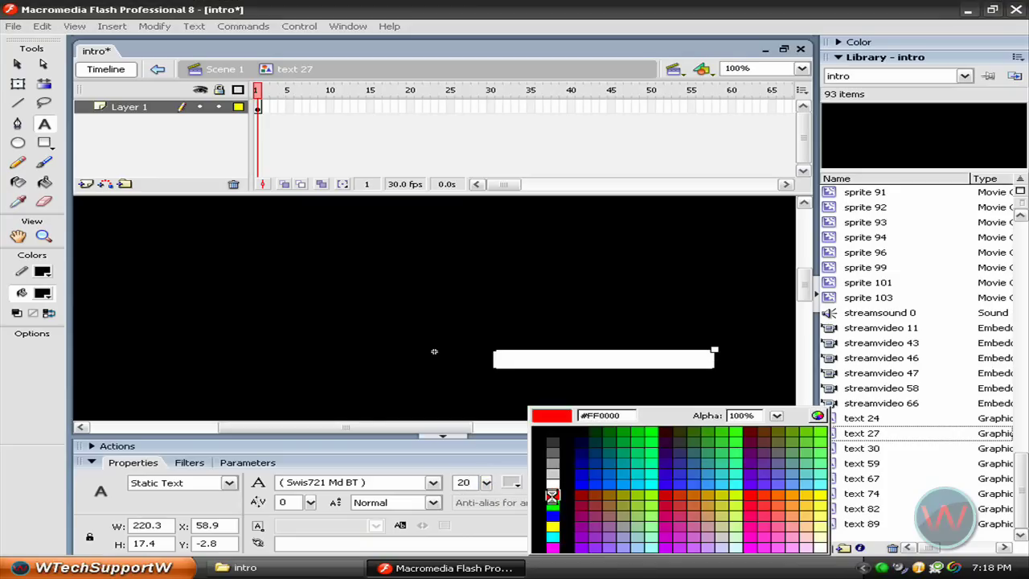
left_click(552, 494)
left_click(540, 482)
left_click(434, 482)
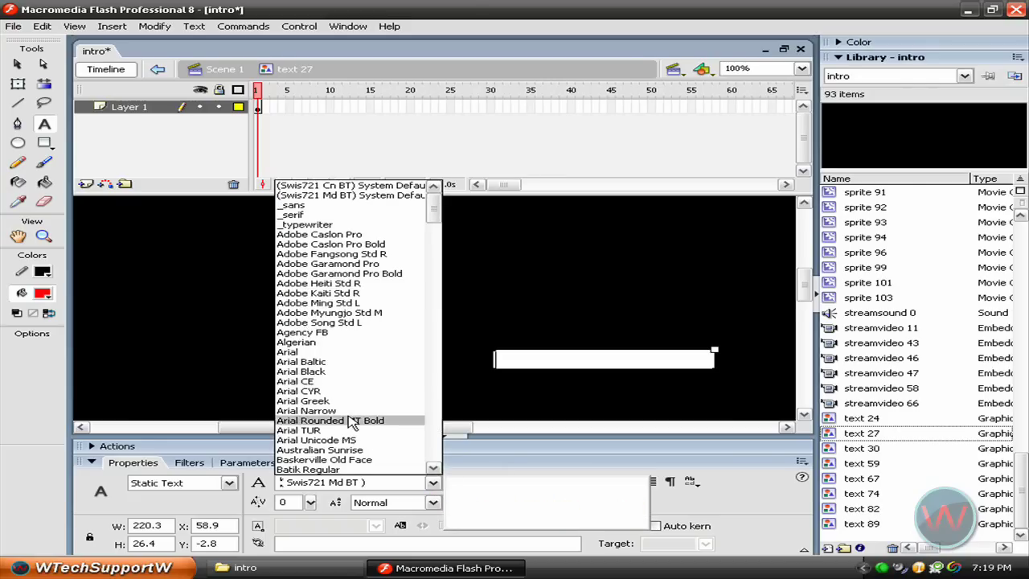
scroll(341, 462, "down", 2)
scroll(341, 462, "down", 1)
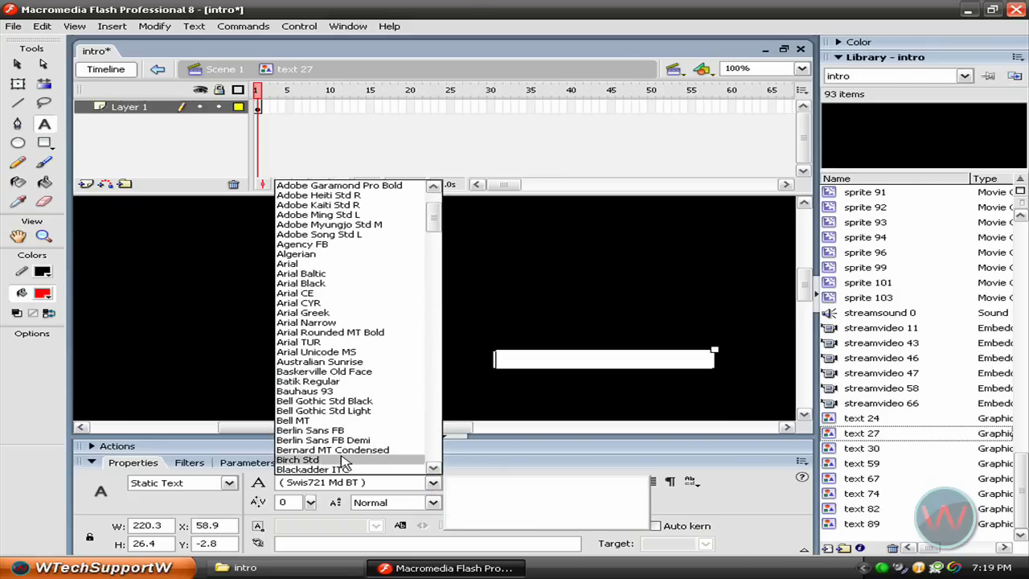
left_click(341, 440)
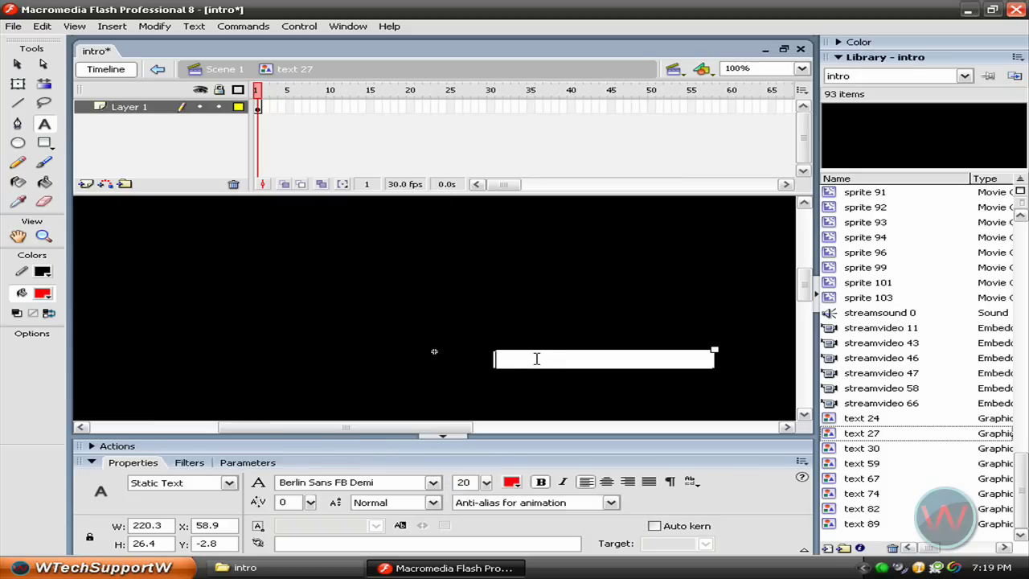
Step: Type 'WATCH THE VIDEOS!' into the text box and recolour it green
type("WATCH THE")
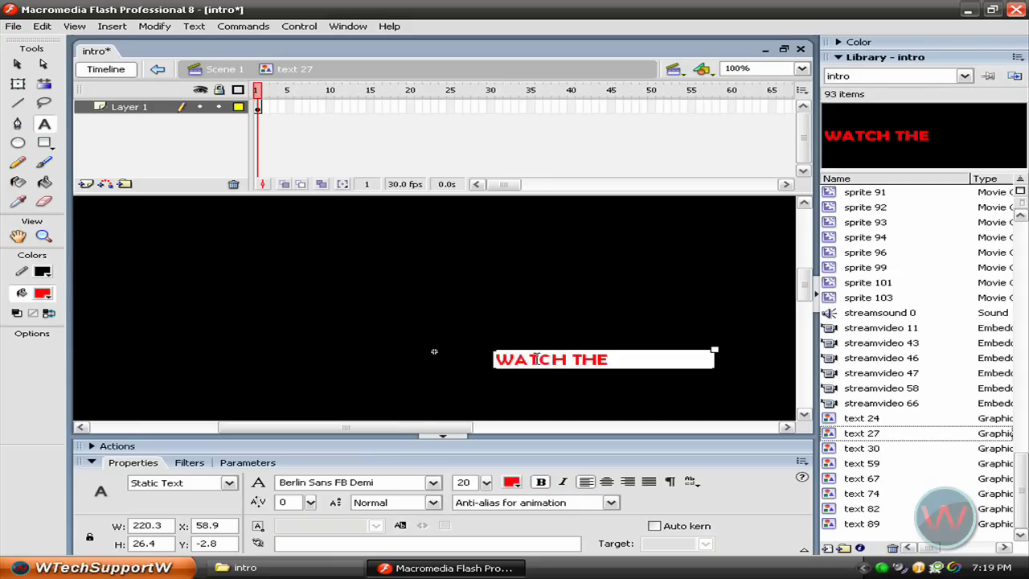
type(" VIDEOS!")
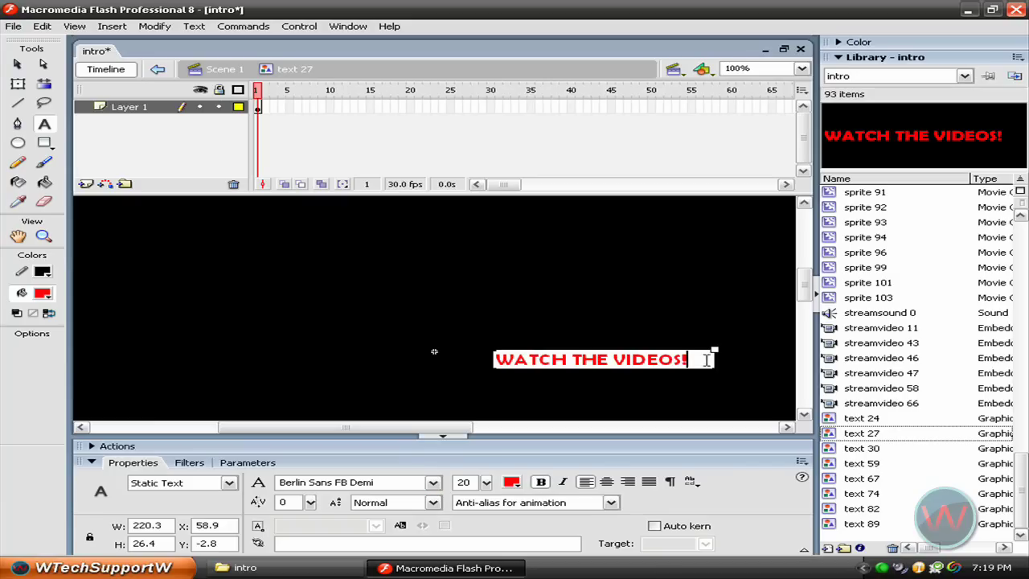
left_click_drag(700, 360, 454, 364)
left_click(511, 482)
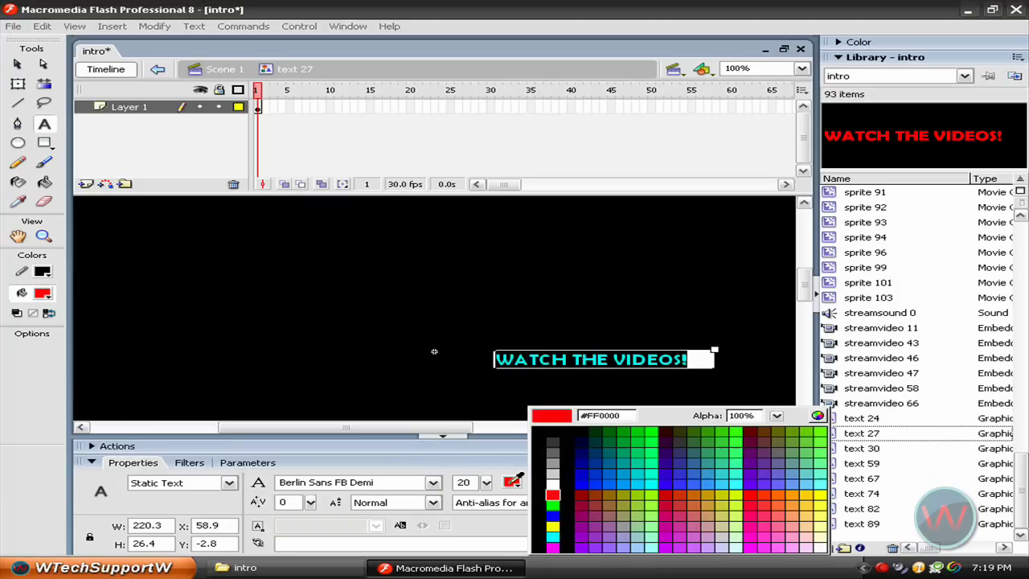
left_click(653, 435)
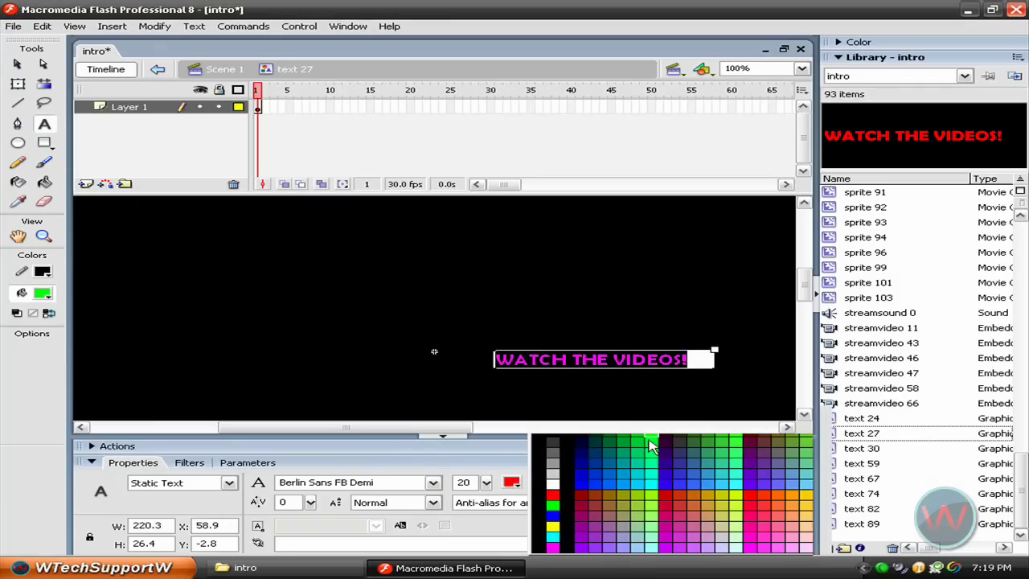
left_click(699, 359)
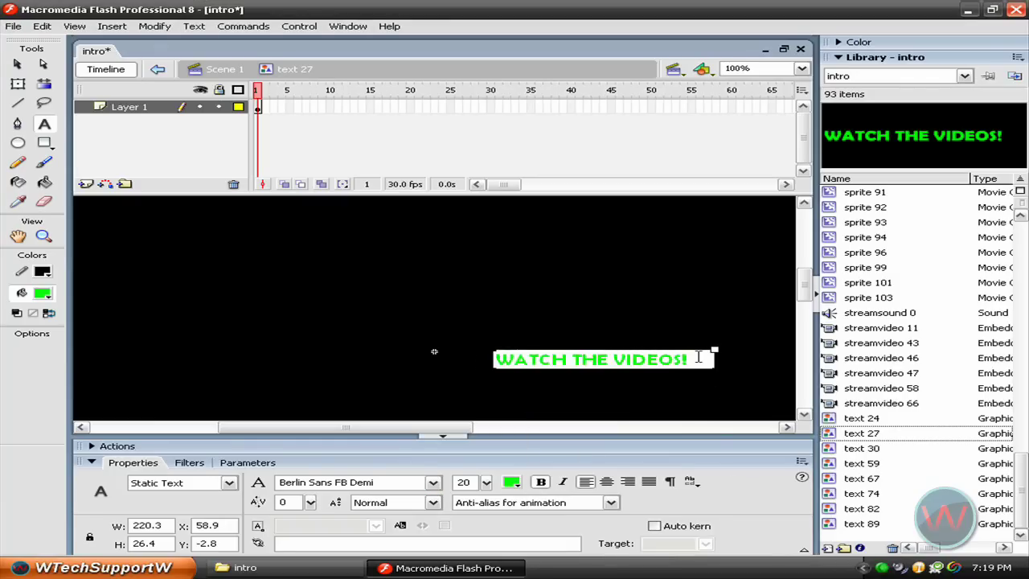
Step: Edit the text 30 and text 59 symbols, then run Control > Test Movie
double_click(862, 448)
left_click(852, 464)
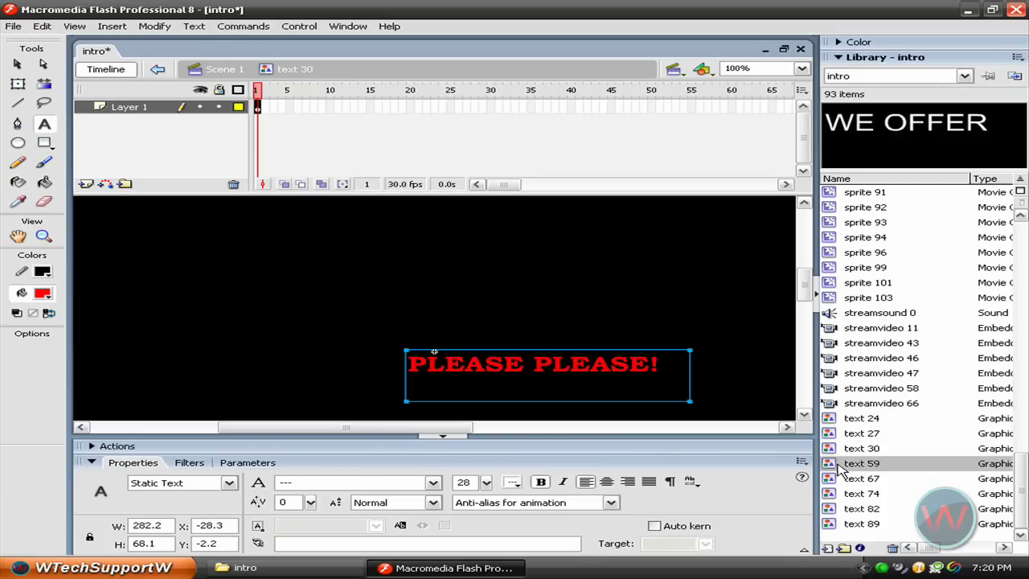
double_click(836, 465)
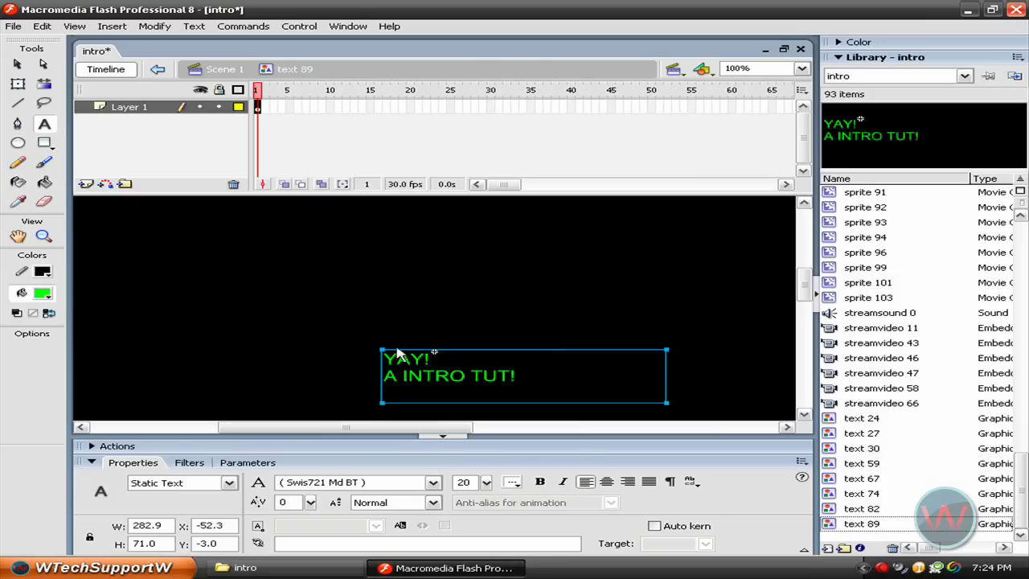
left_click(291, 26)
left_click(362, 131)
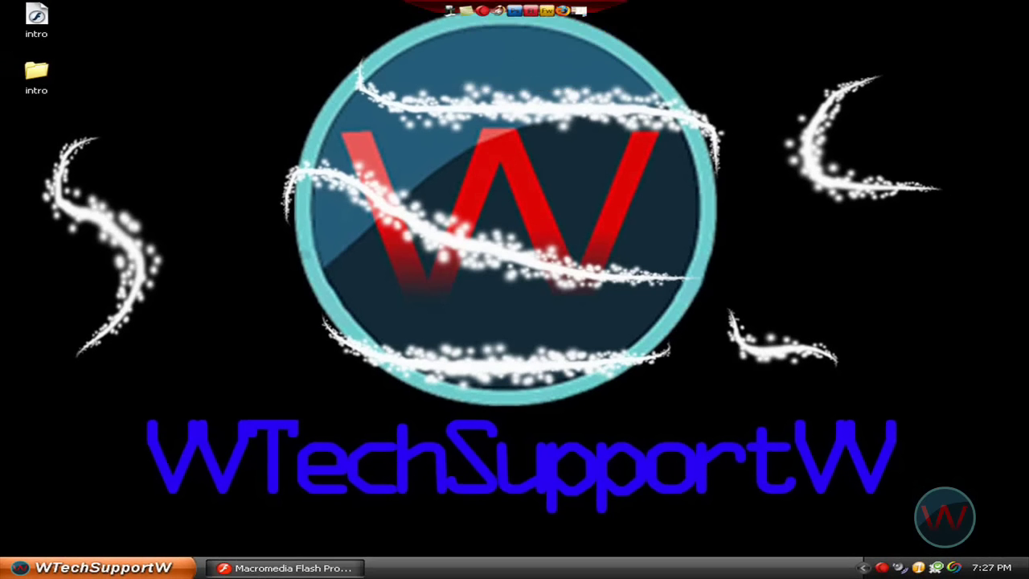
Step: Return to the Flash editor after watching the test playback
left_click(286, 568)
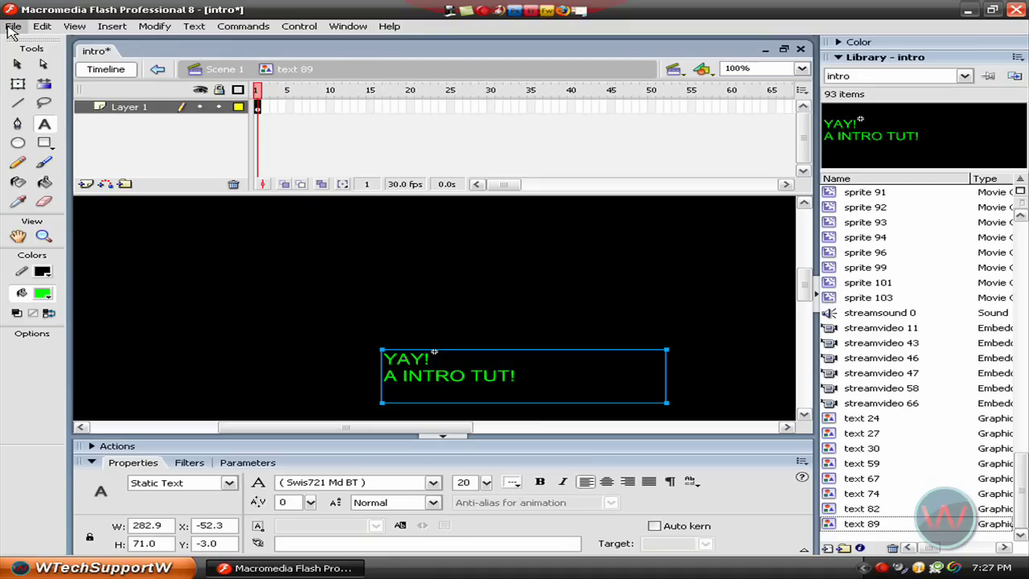
Step: Export the movie as a Windows AVI named 'test' with 44kHz 8 Bit Stereo sound
left_click(13, 26)
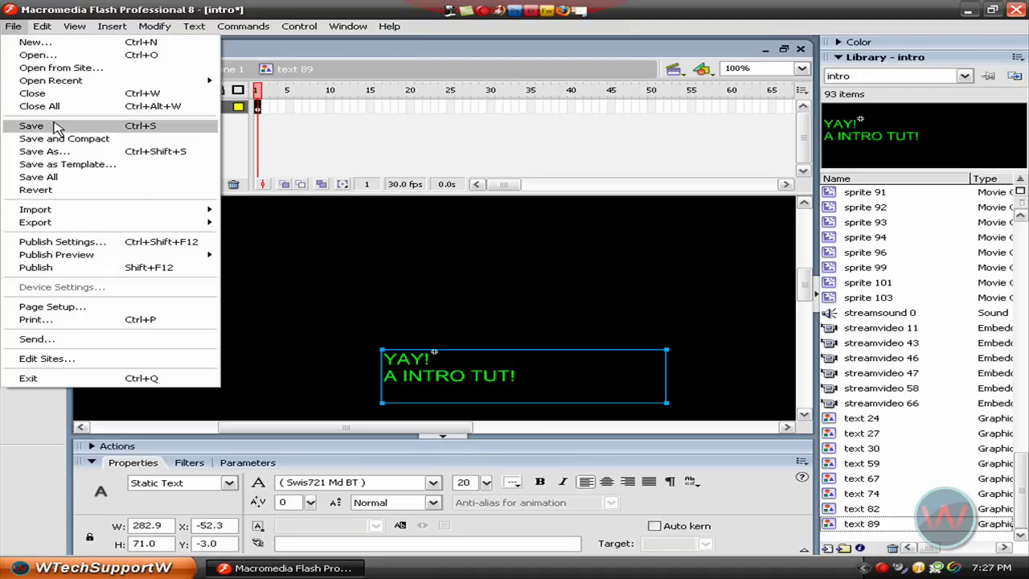
mouse_move(58, 222)
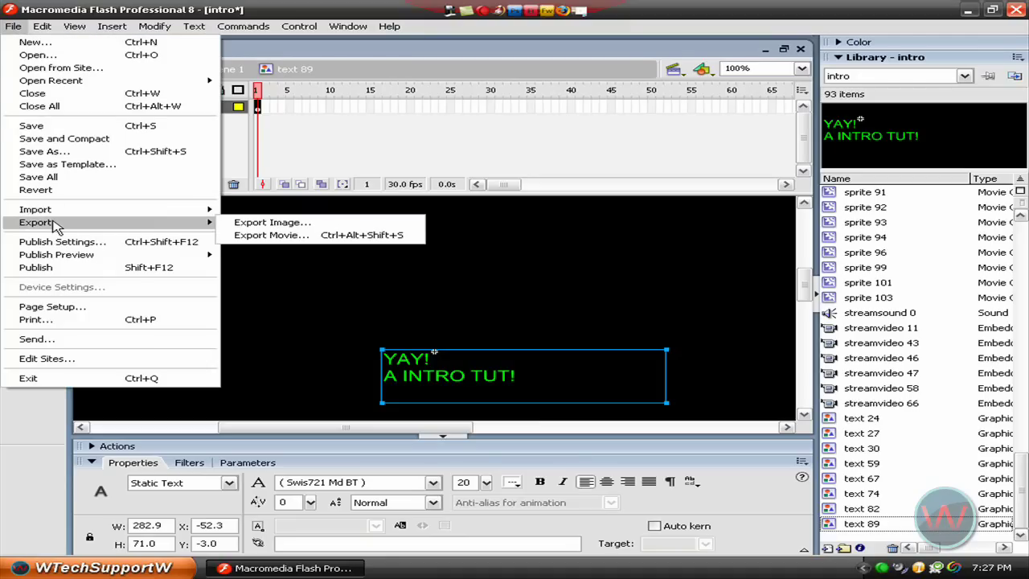
left_click(268, 234)
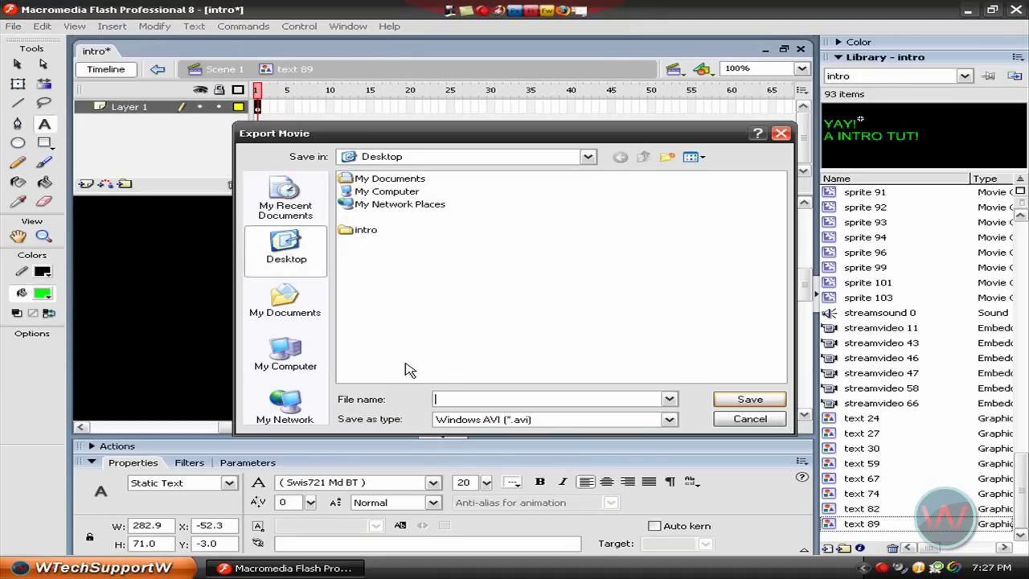
left_click(473, 400)
type("test")
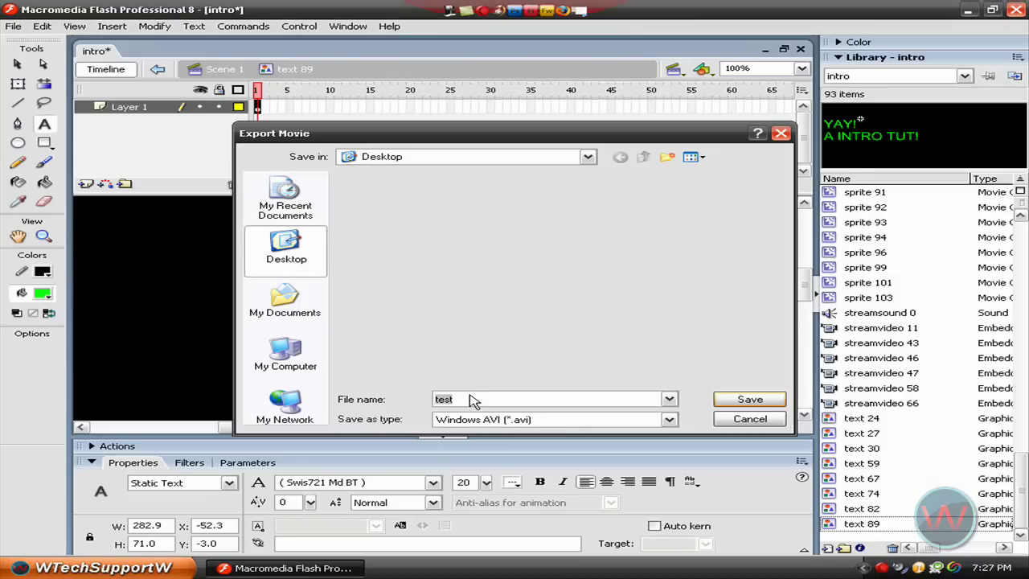
key("Return")
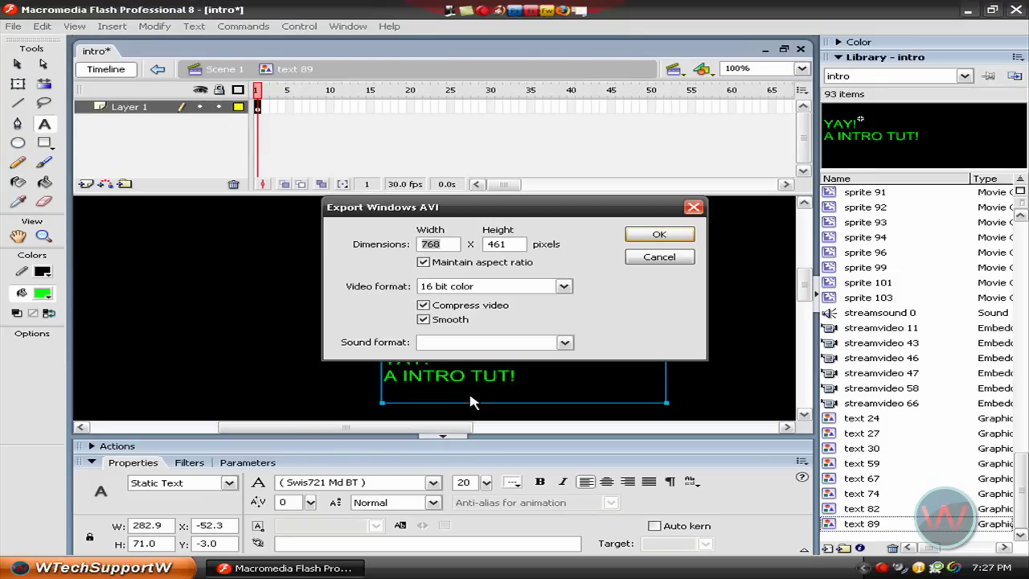
left_click(488, 344)
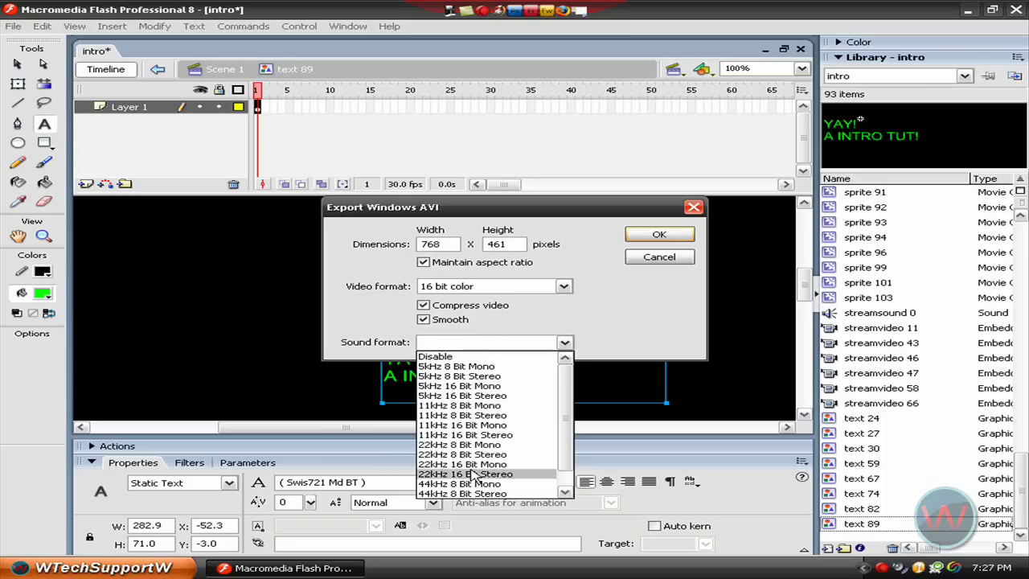
left_click(492, 493)
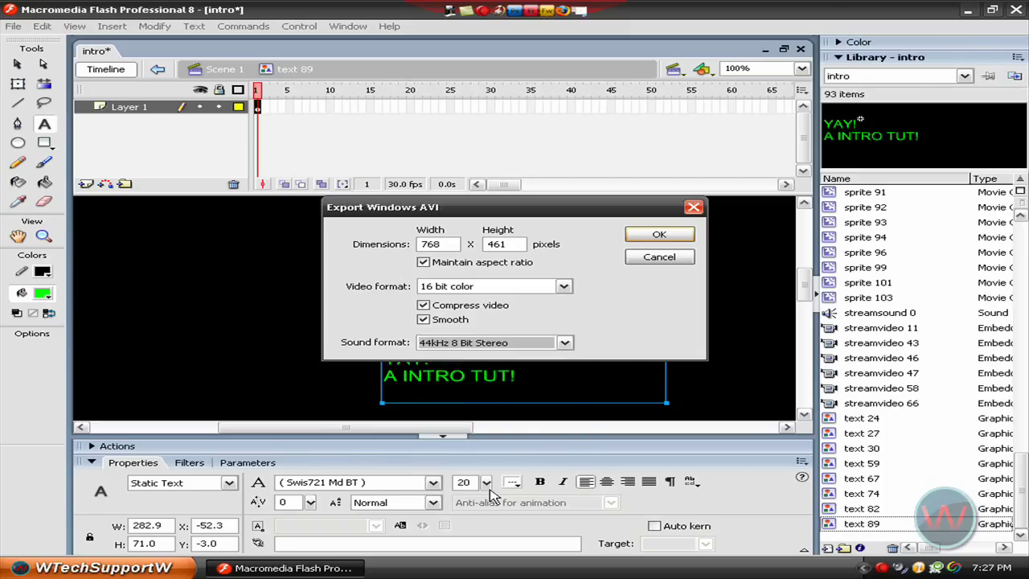